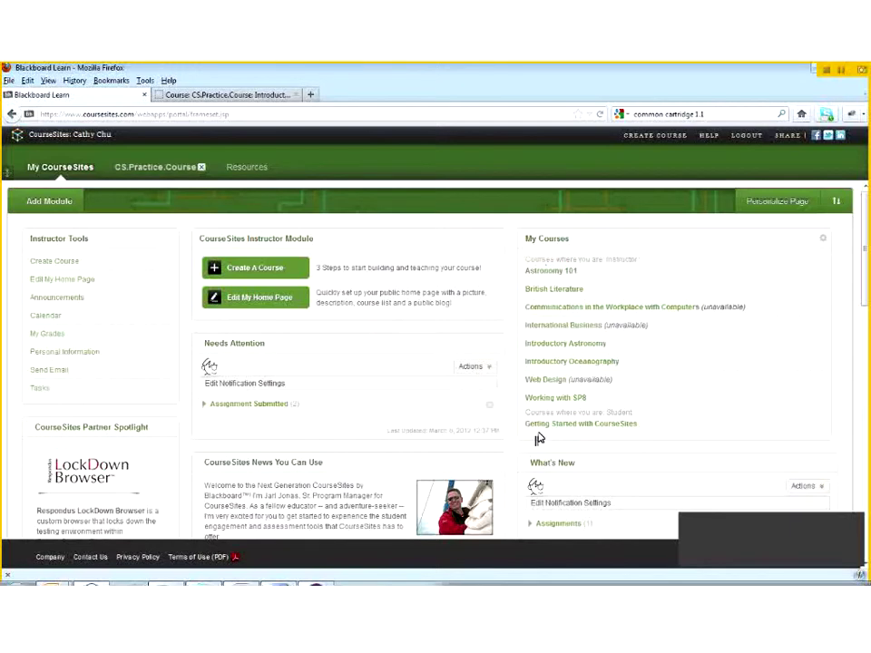
# Open the Introductory Astronomy course and bring up its Quick Setup Guide from the customization options.
pyautogui.click(560, 348)
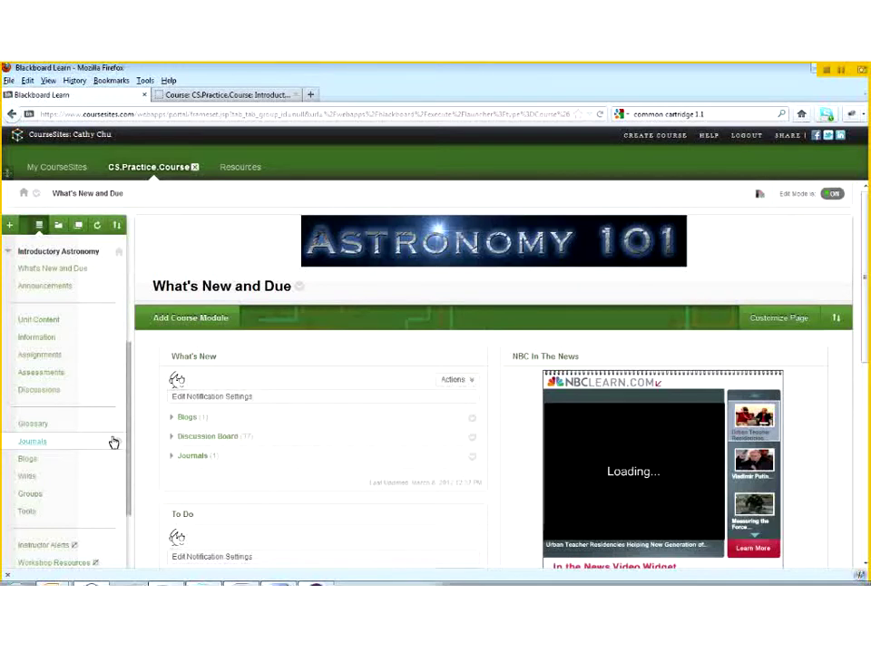
pyautogui.scroll(-5, 114, 443)
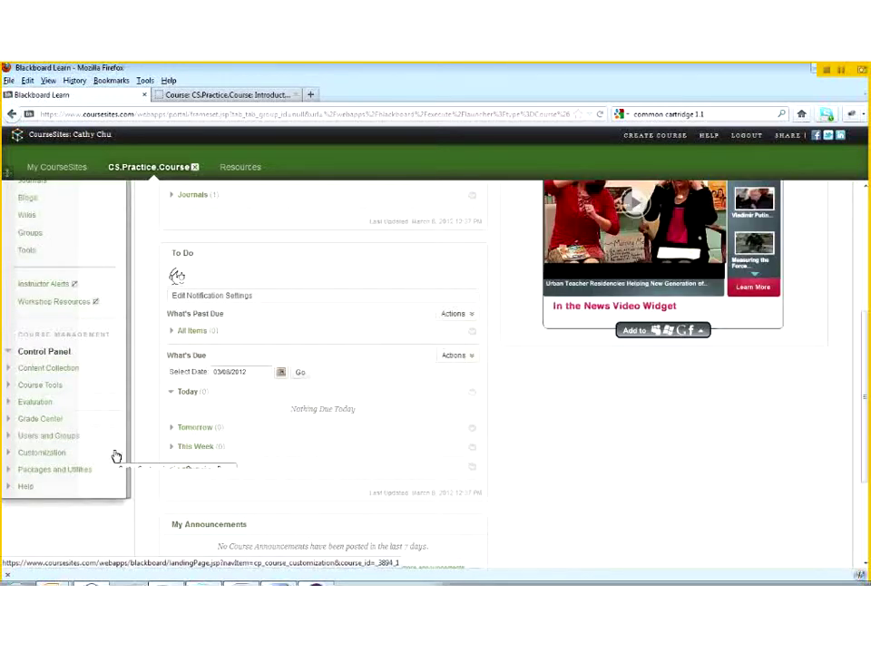
pyautogui.click(48, 453)
pyautogui.click(40, 489)
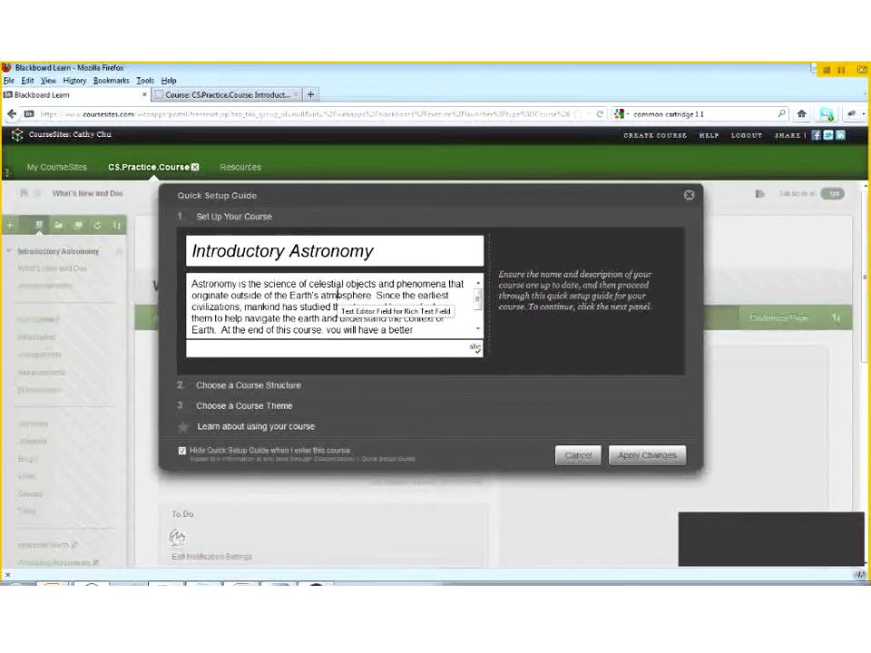
# Preview the Conference Session, Guided Discussion and Social Learning course structures, including the Blogs entry of the Social Learning menu.
pyautogui.click(246, 386)
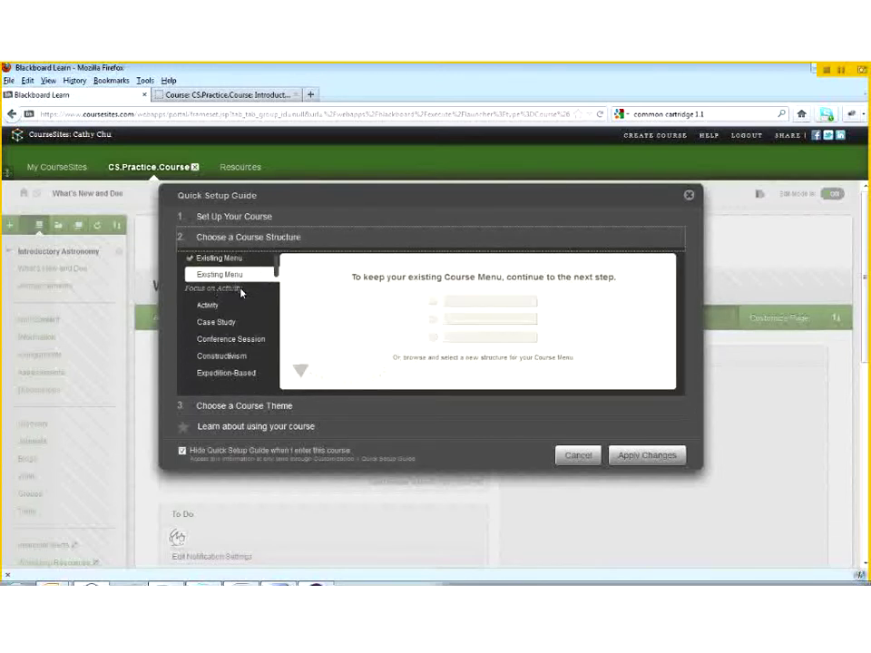
pyautogui.click(229, 343)
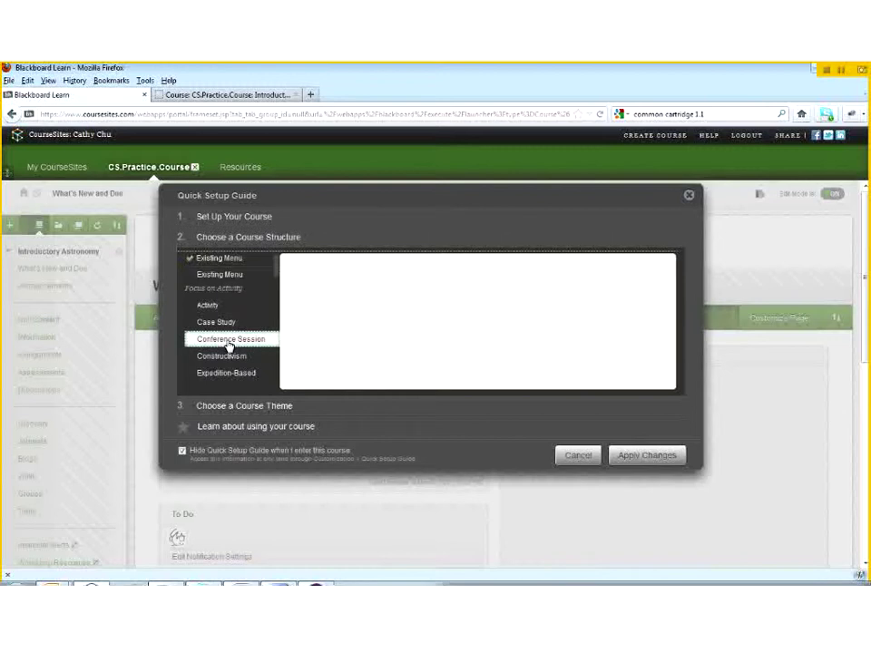
pyautogui.moveTo(276, 268); pyautogui.dragTo(281, 354)
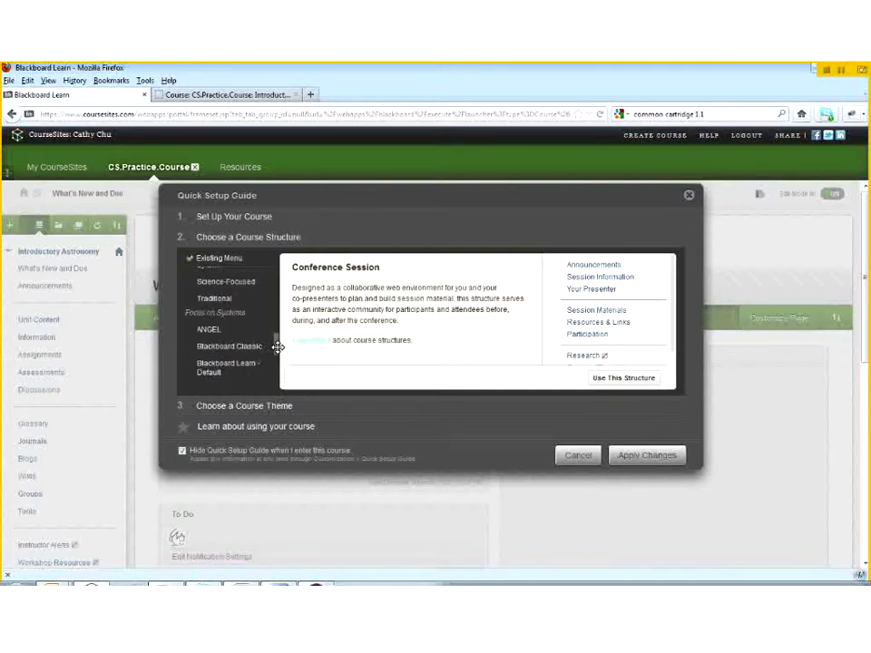
pyautogui.moveTo(277, 342); pyautogui.dragTo(280, 292)
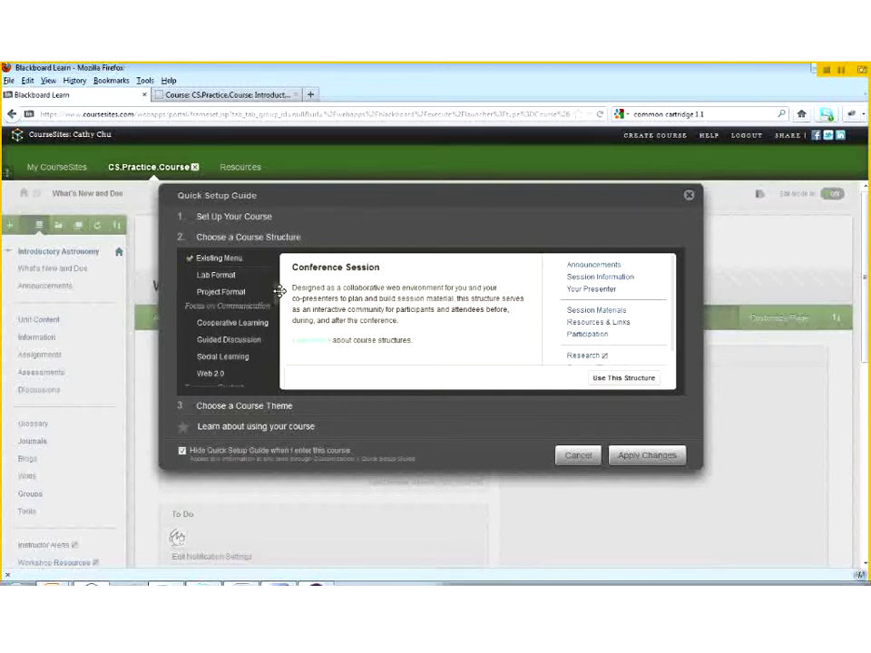
pyautogui.click(225, 340)
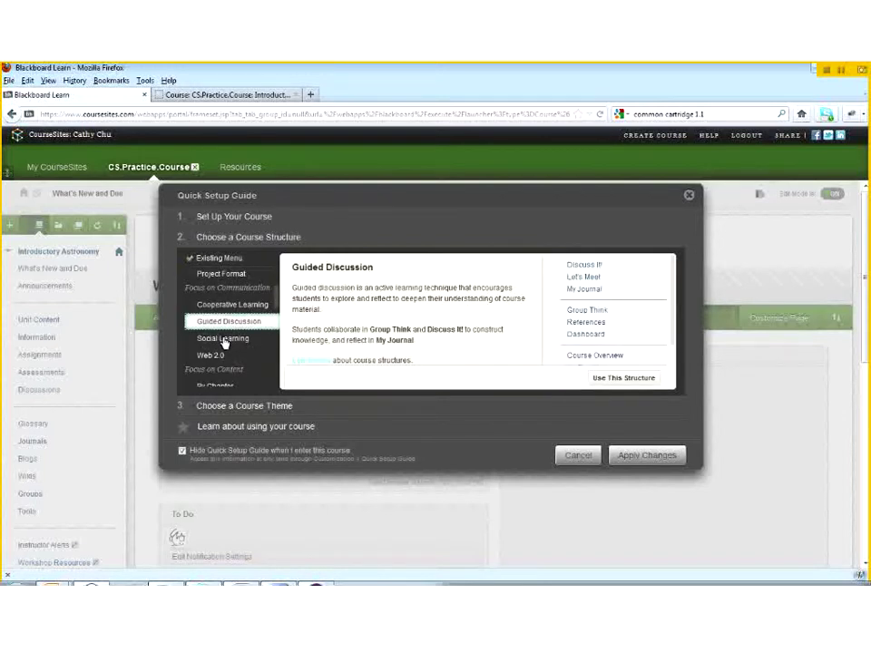
pyautogui.click(224, 340)
pyautogui.moveTo(277, 305); pyautogui.dragTo(278, 272)
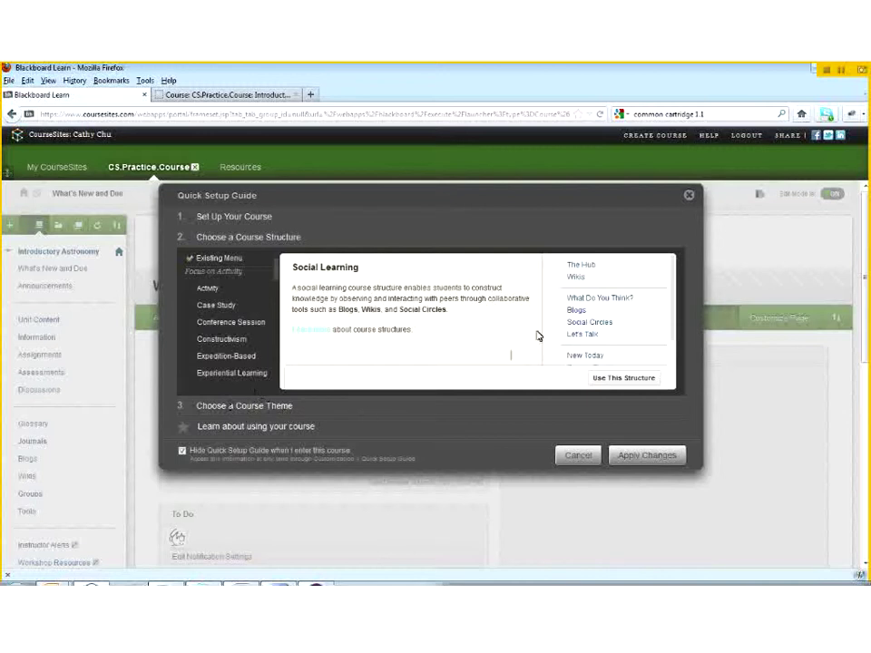
pyautogui.click(580, 311)
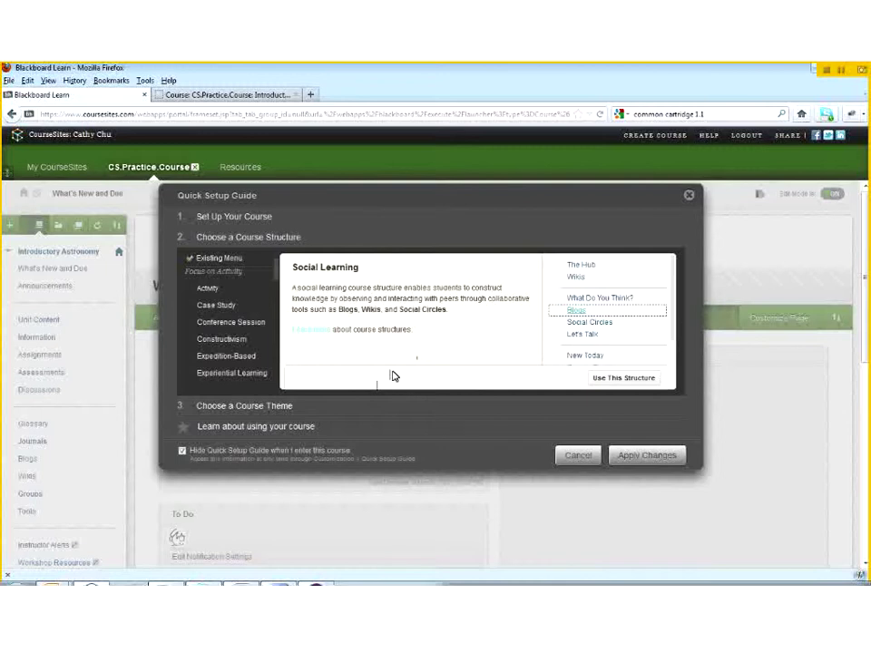
# Look through the course themes and the course help topics, and leave the Quick Setup Guide without applying changes.
pyautogui.click(247, 409)
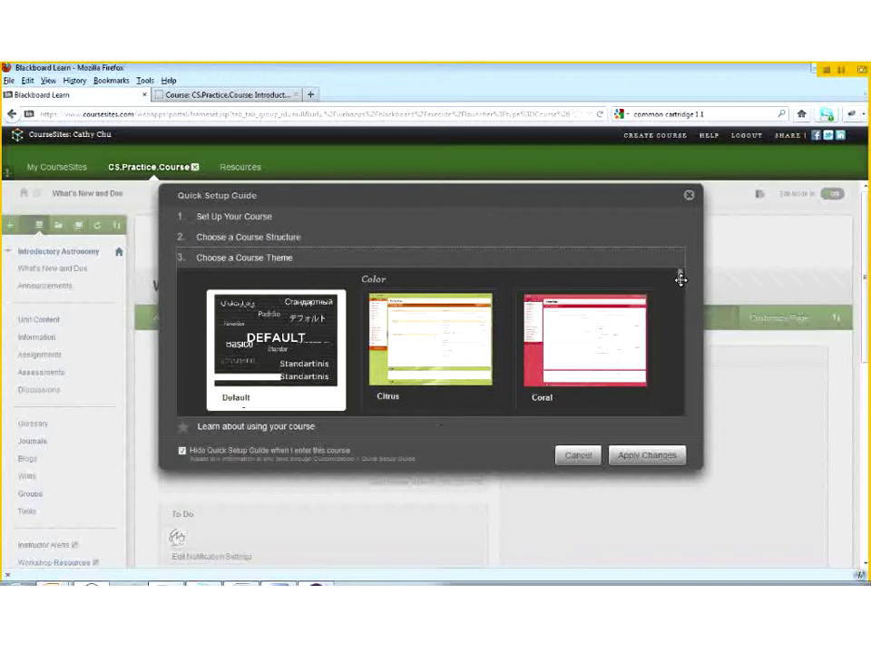
pyautogui.moveTo(680, 279); pyautogui.dragTo(682, 309)
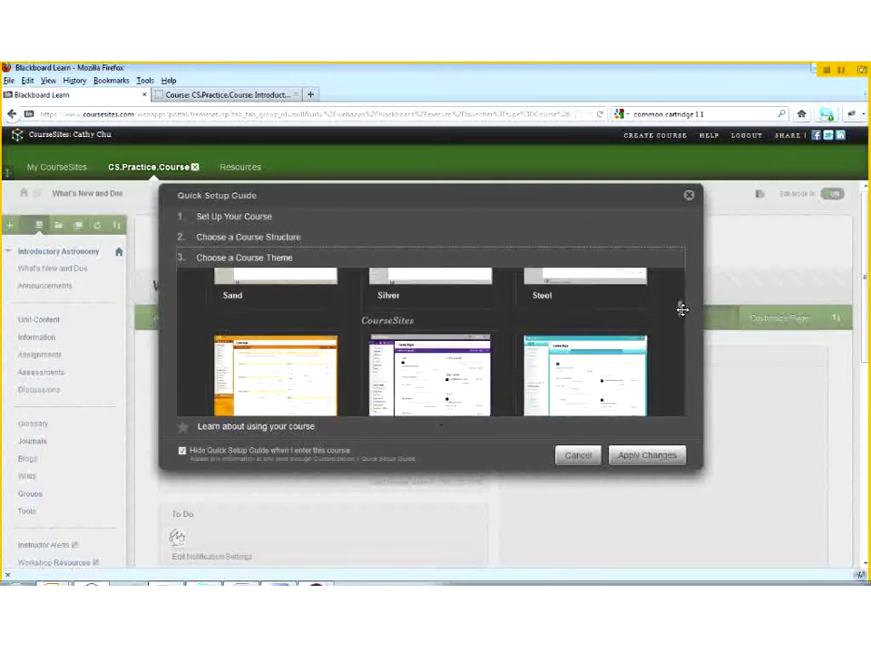
pyautogui.click(289, 428)
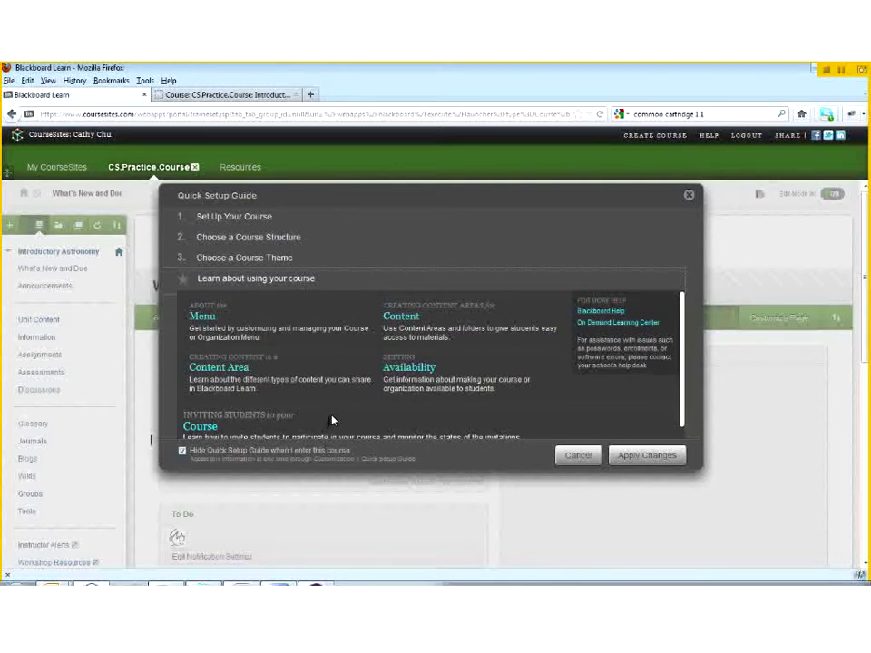
pyautogui.moveTo(681, 413); pyautogui.dragTo(682, 429)
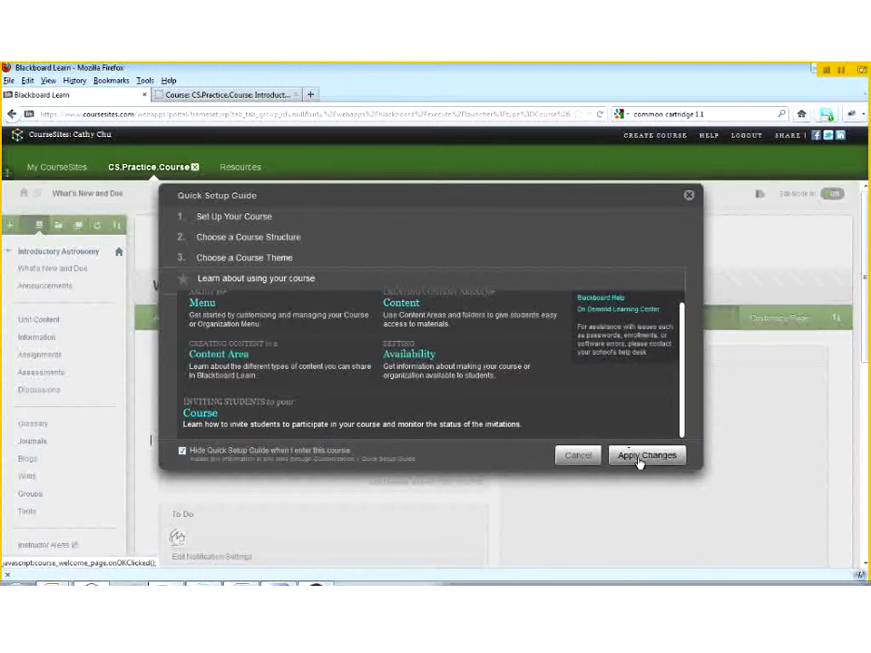
pyautogui.click(579, 456)
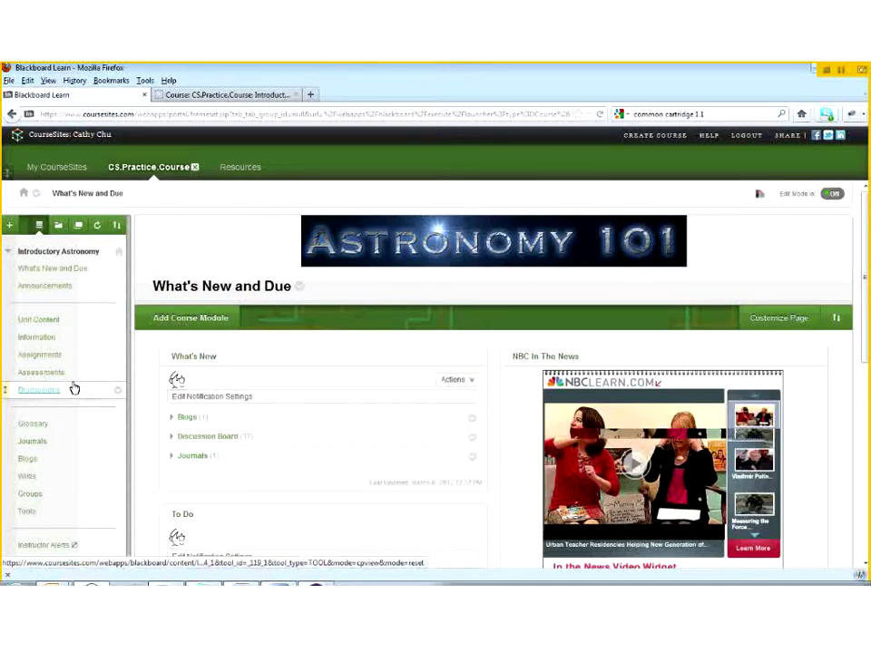
# Open the Publish Open Resource page among the packages and utilities of the Introductory Astronomy course.
pyautogui.scroll(-5, 74, 389)
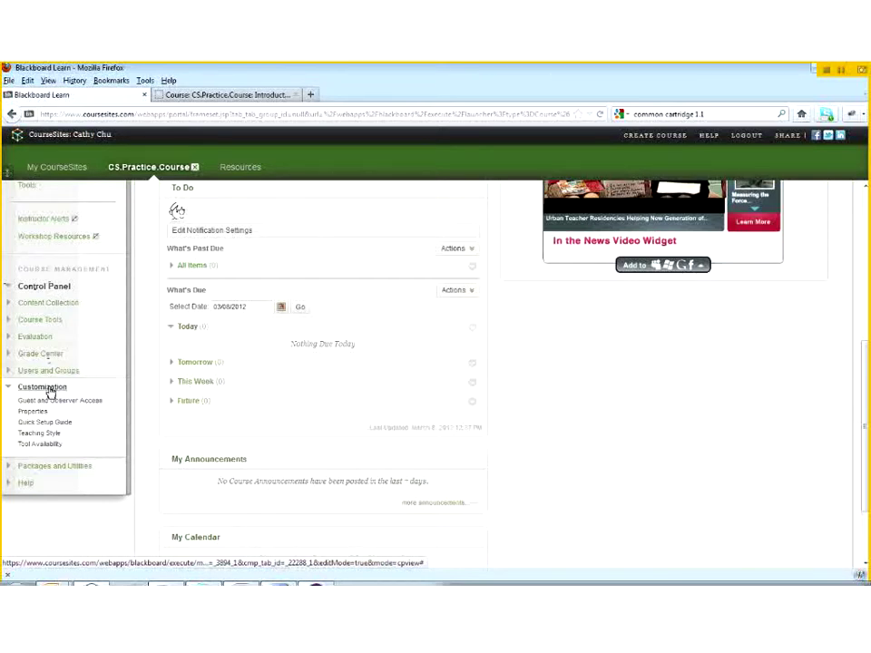
pyautogui.click(47, 388)
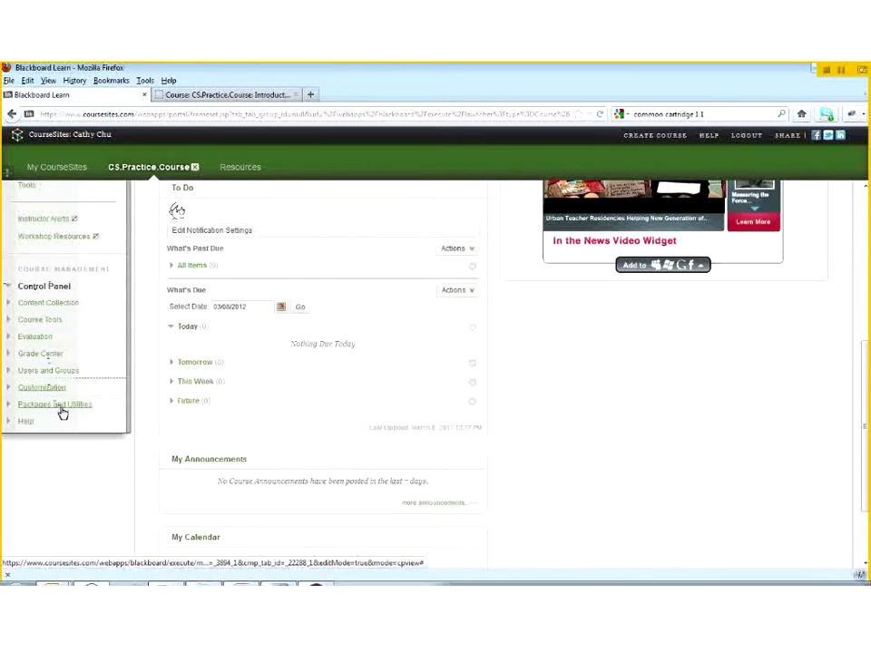
pyautogui.click(59, 407)
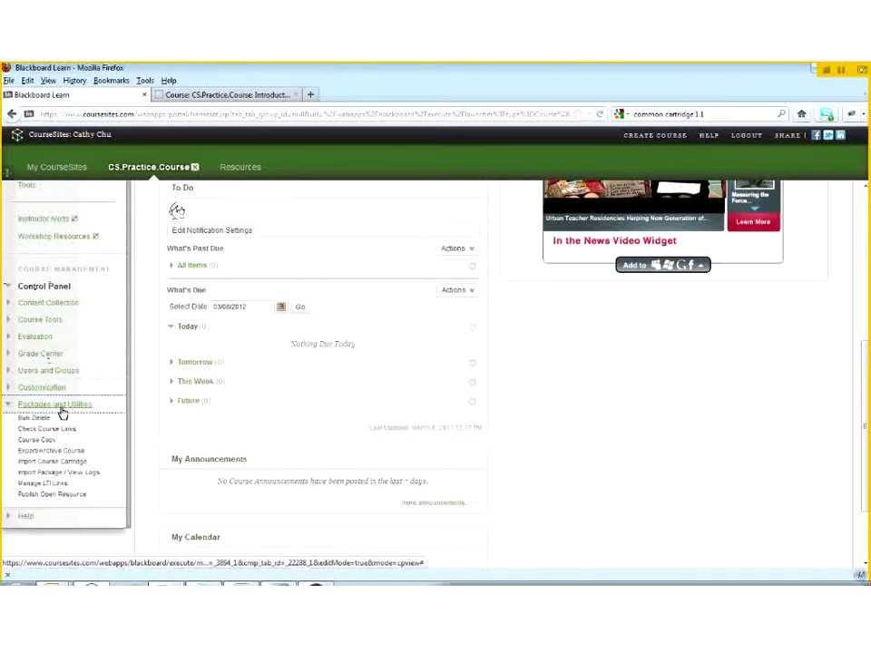
pyautogui.click(67, 500)
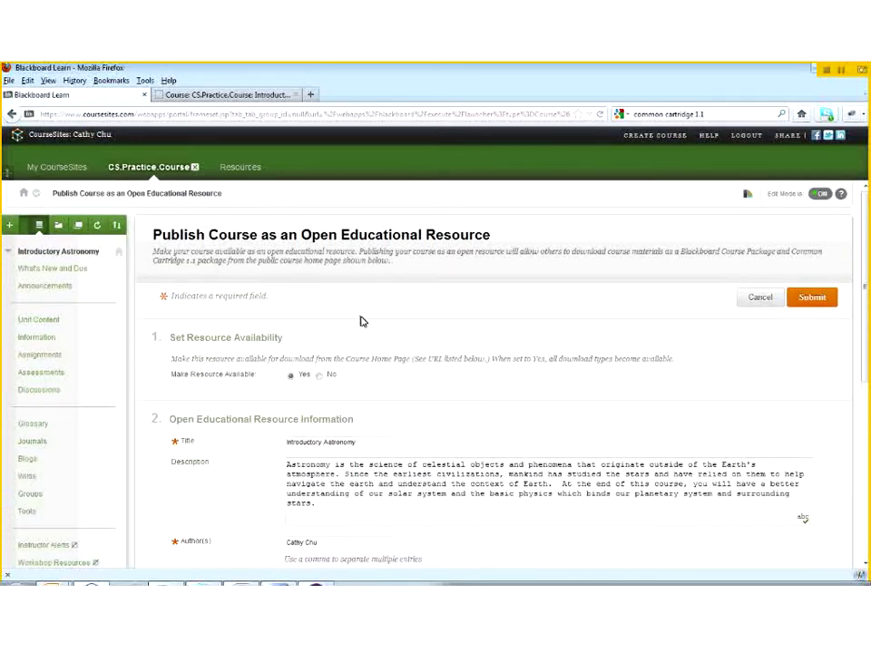
# Review the resource availability option, title and description on the open educational resource form.
pyautogui.scroll(-3, 350, 333)
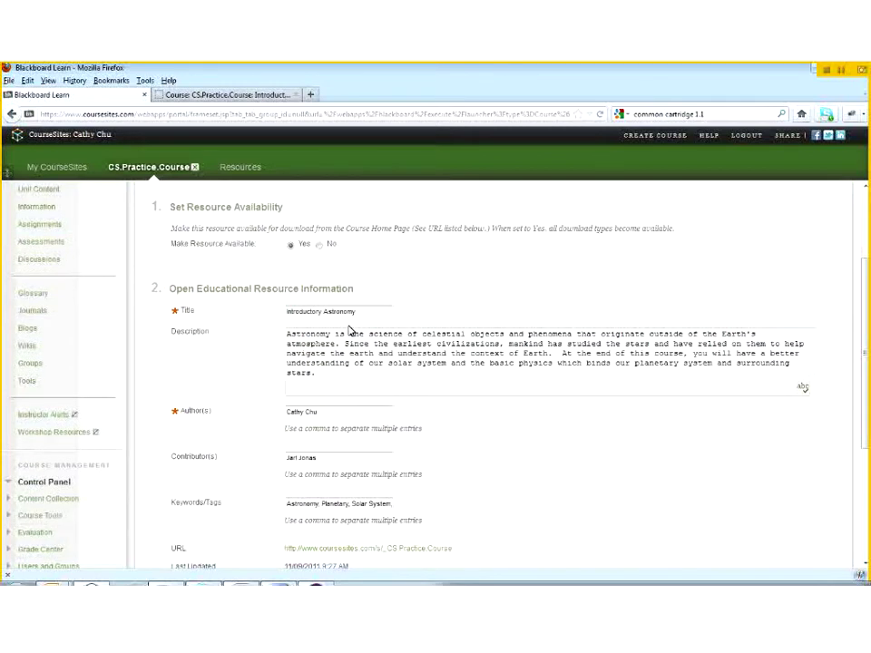
pyautogui.moveTo(340, 244); pyautogui.dragTo(173, 243)
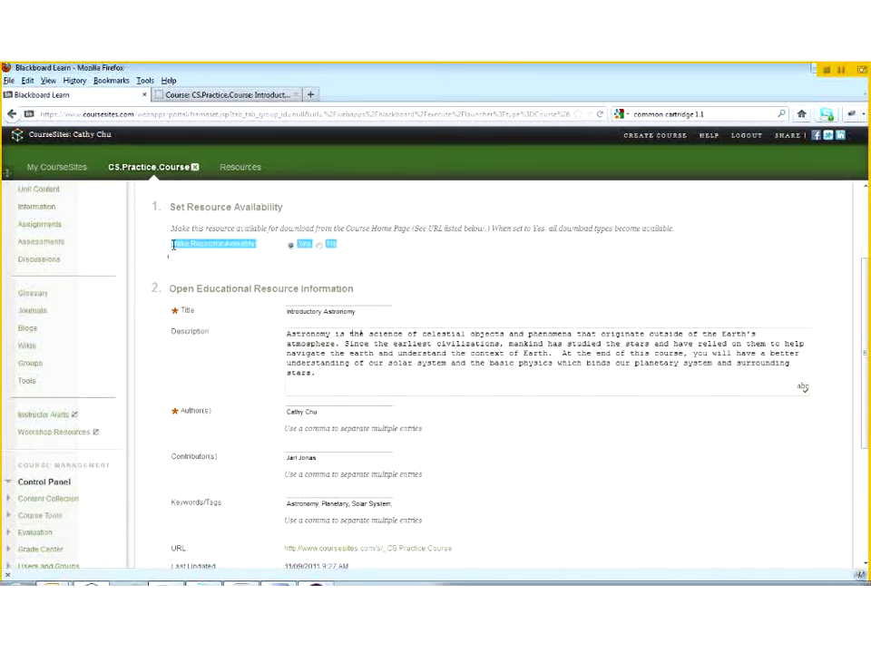
pyautogui.click(319, 252)
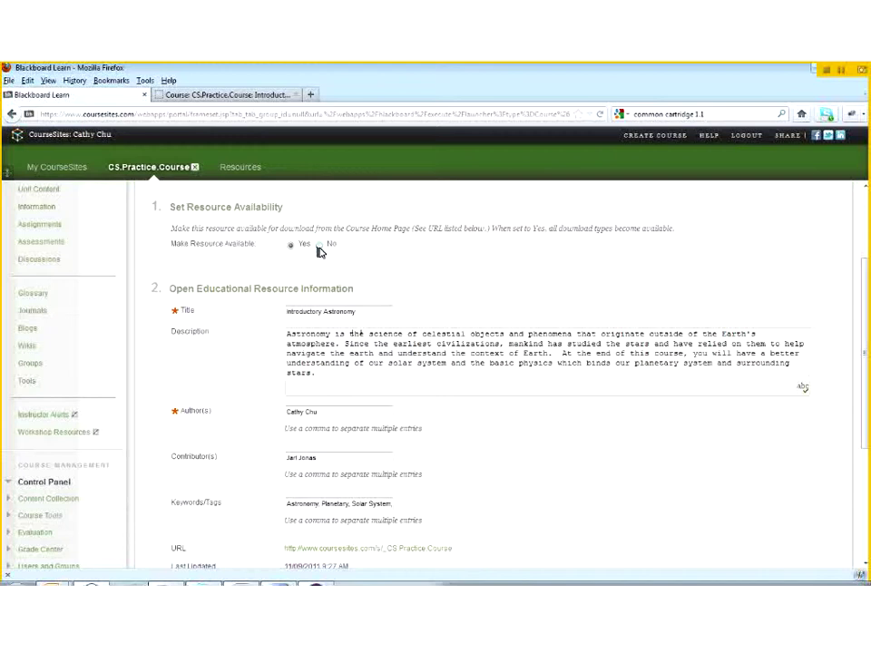
pyautogui.moveTo(288, 312); pyautogui.dragTo(372, 307)
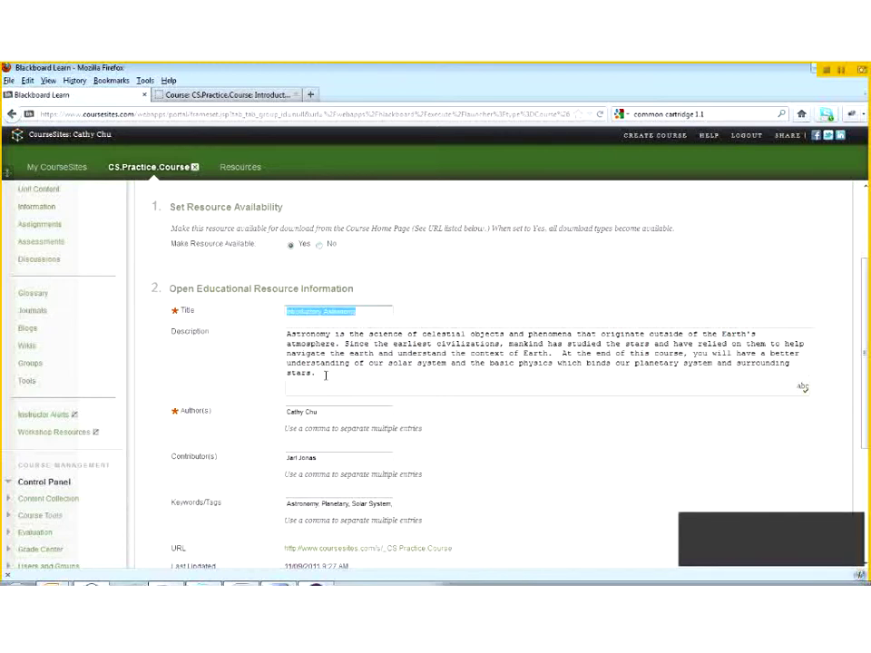
pyautogui.moveTo(323, 374); pyautogui.dragTo(274, 332)
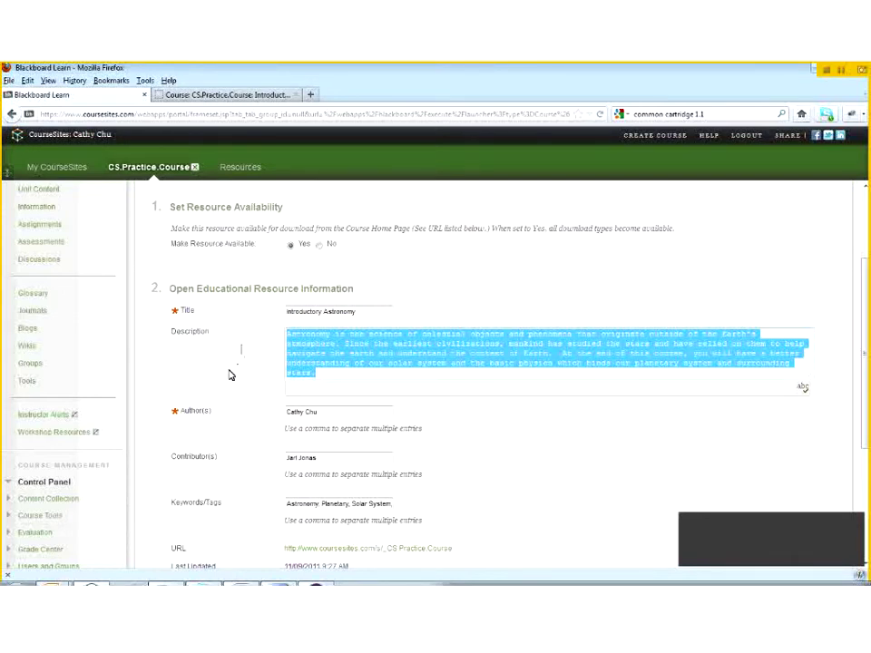
# Review the author, contributor and keyword fields of the open educational resource, including the hints on separating multiple entries.
pyautogui.scroll(-1, 230, 374)
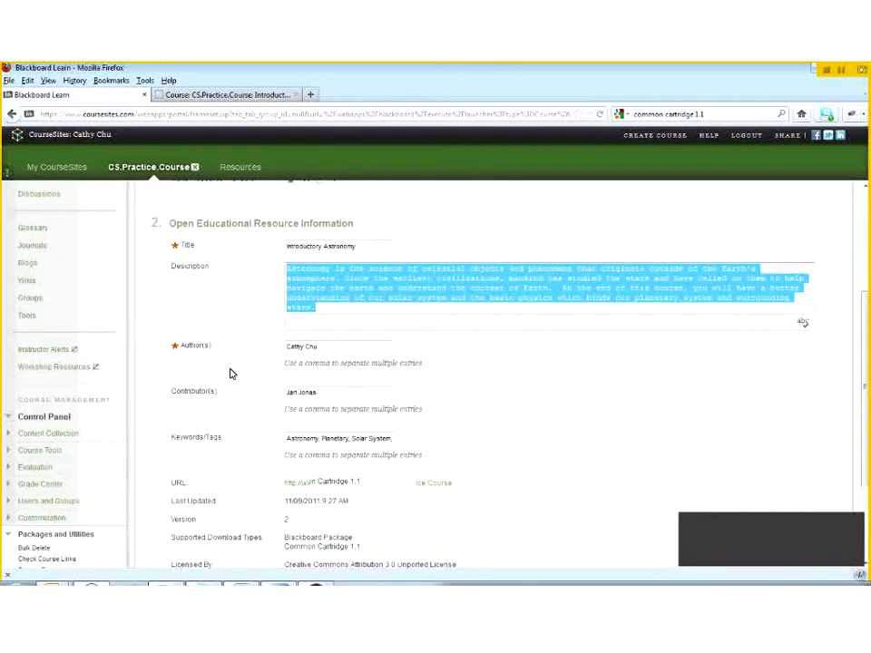
pyautogui.scroll(-1, 229, 373)
pyautogui.moveTo(320, 281); pyautogui.dragTo(281, 280)
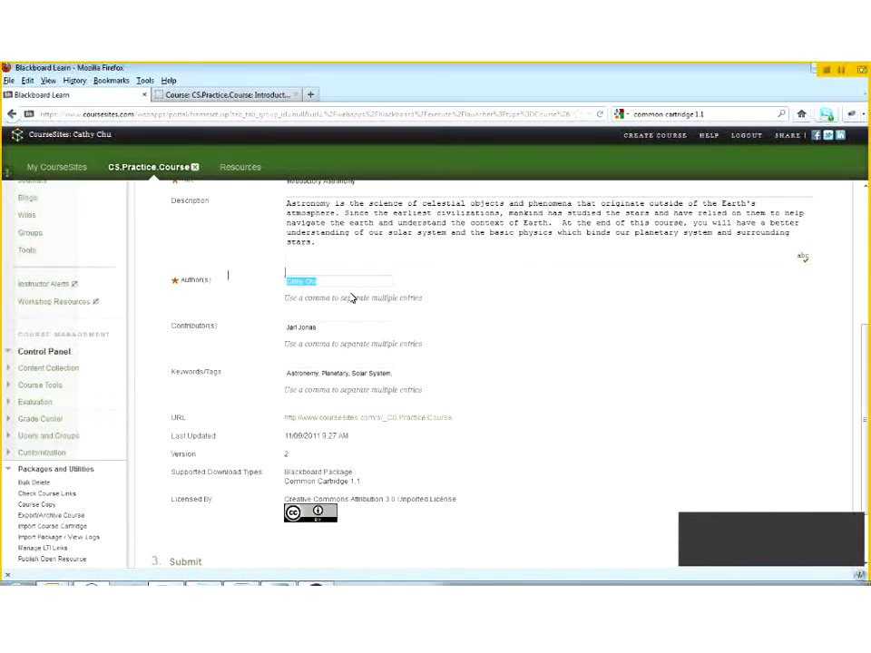
pyautogui.moveTo(440, 304); pyautogui.dragTo(287, 302)
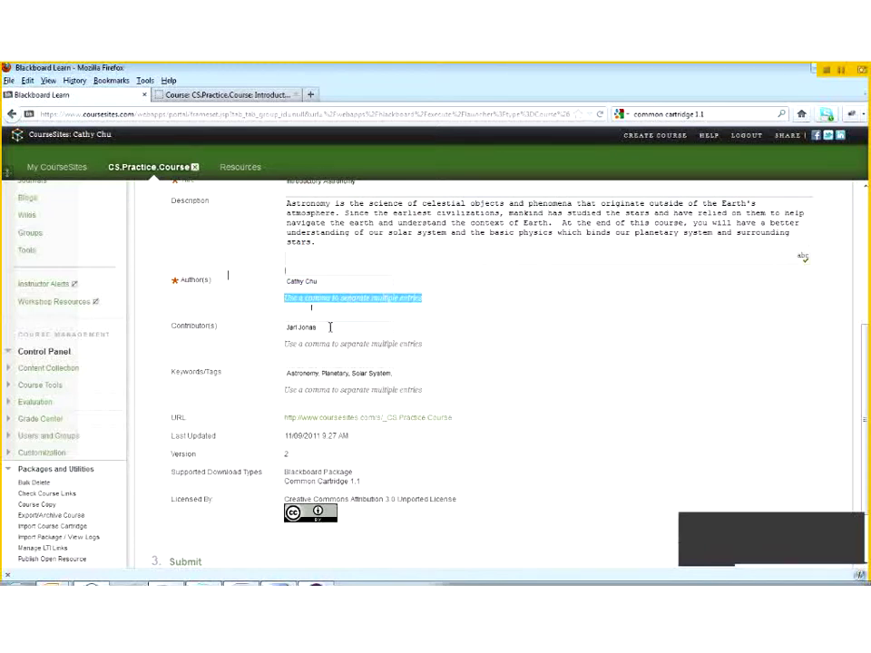
pyautogui.moveTo(361, 327); pyautogui.dragTo(286, 328)
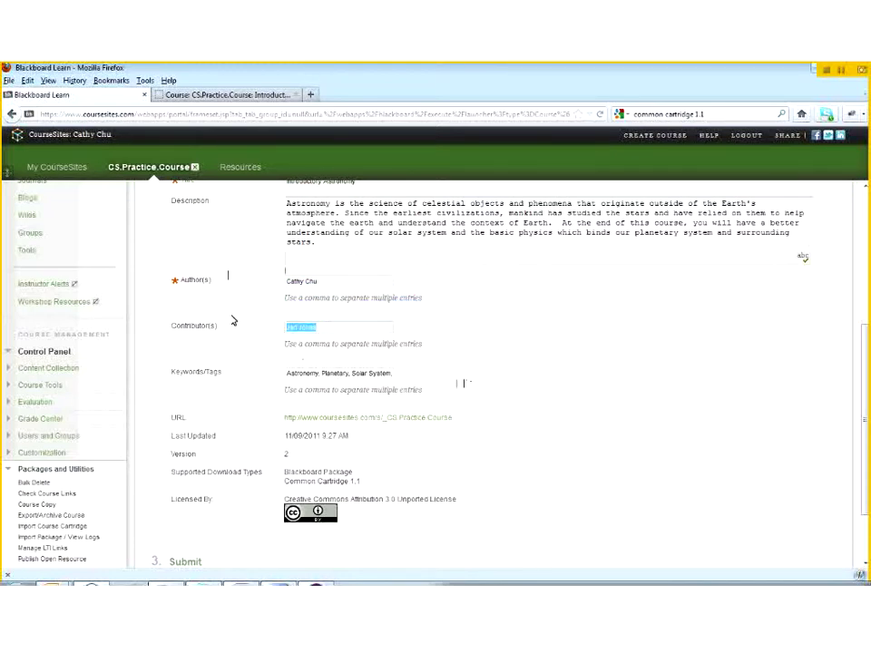
pyautogui.moveTo(174, 278); pyautogui.dragTo(183, 297)
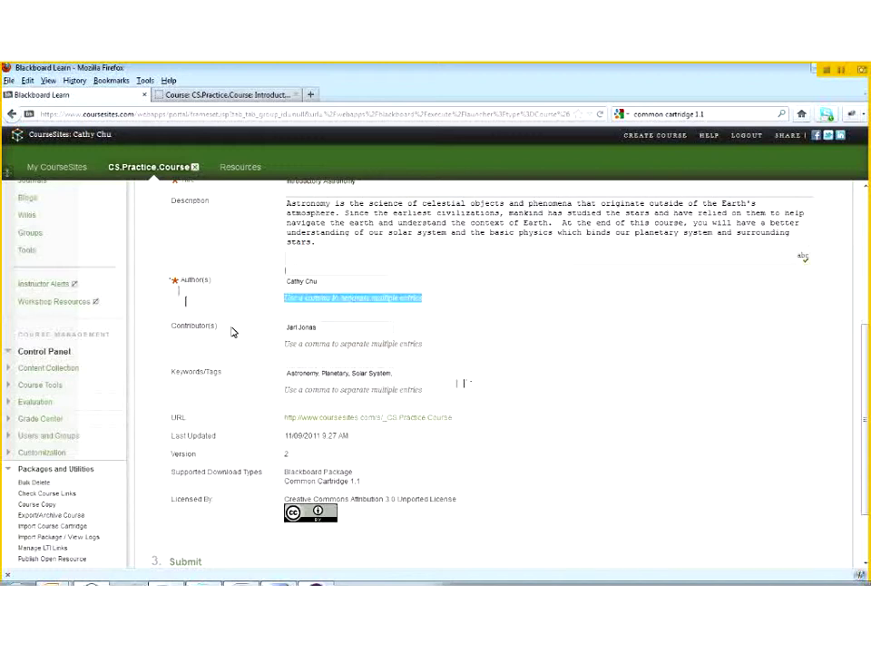
pyautogui.moveTo(186, 354); pyautogui.dragTo(168, 328)
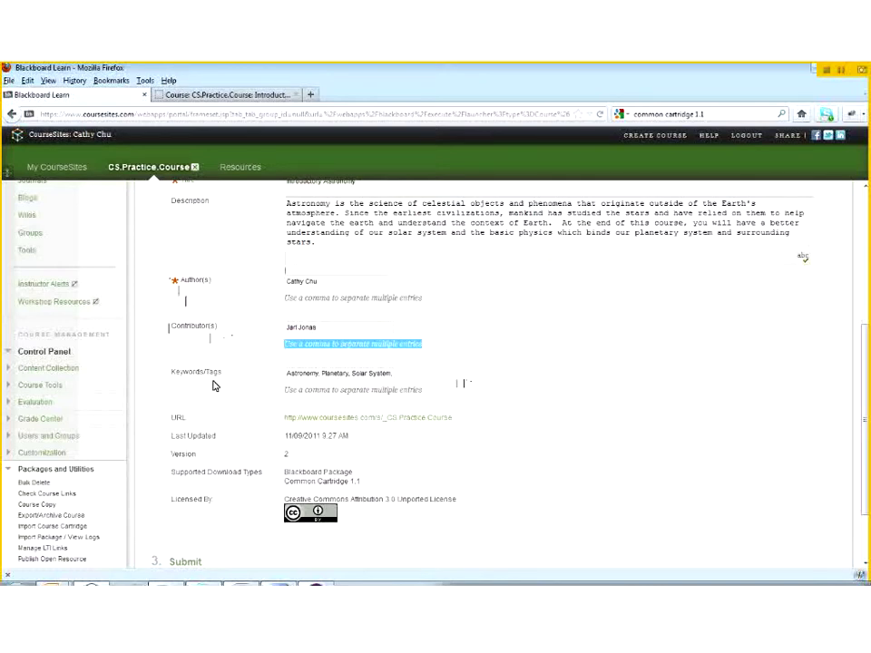
pyautogui.moveTo(222, 372); pyautogui.dragTo(174, 372)
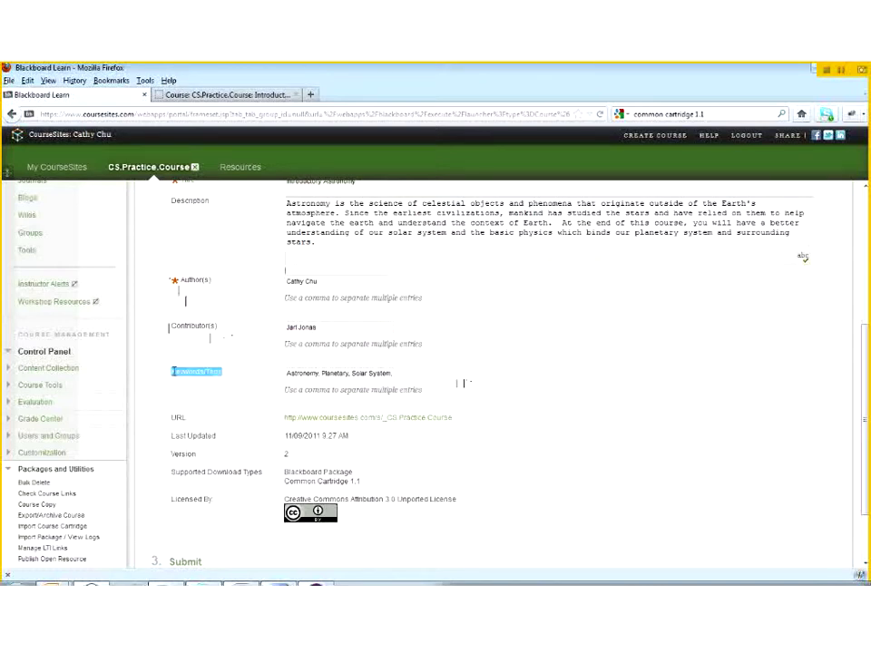
pyautogui.moveTo(286, 374); pyautogui.dragTo(444, 381)
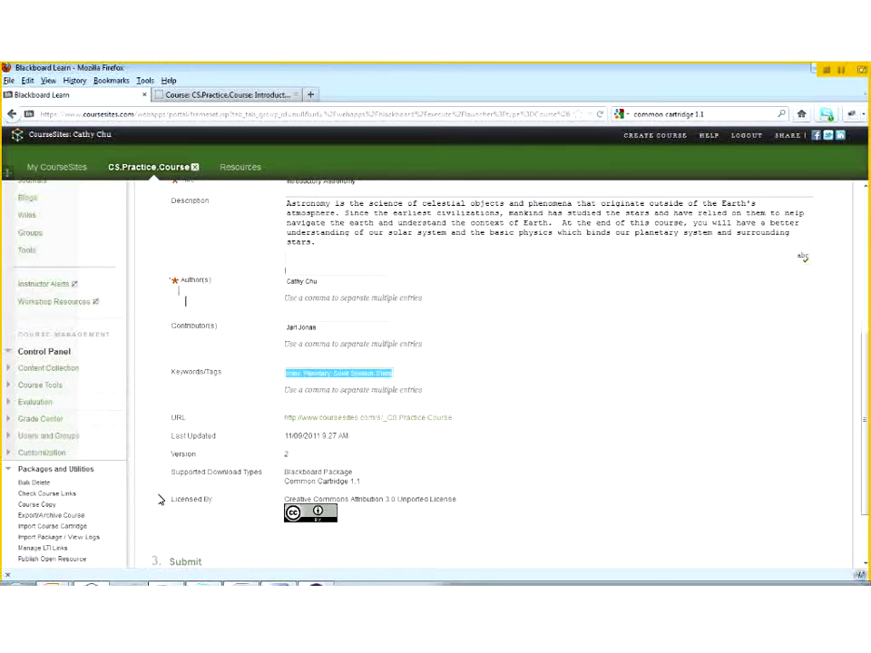
# Open the resource's public course home page URL in a new browser tab.
pyautogui.scroll(-2, 71, 504)
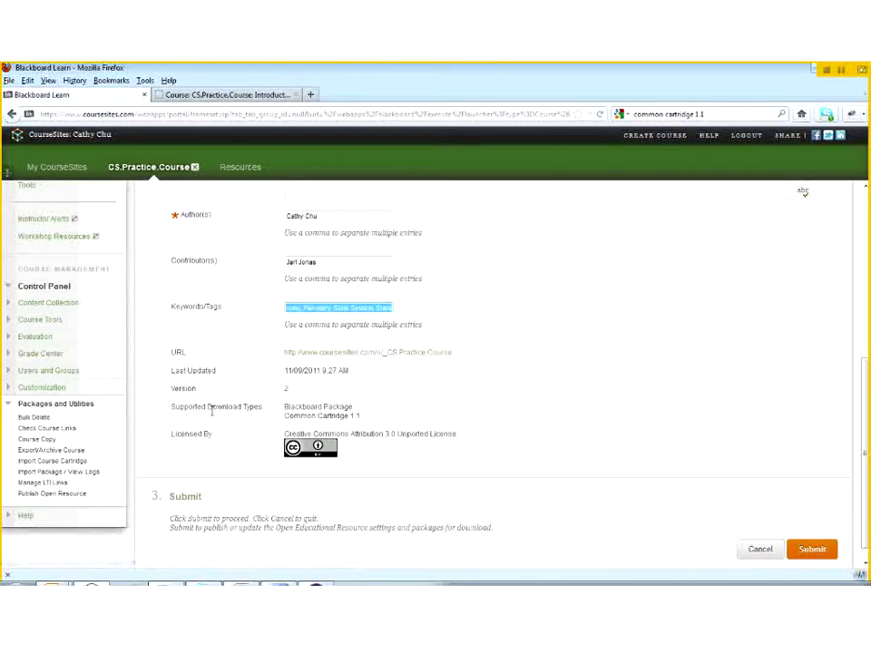
pyautogui.rightClick(332, 358)
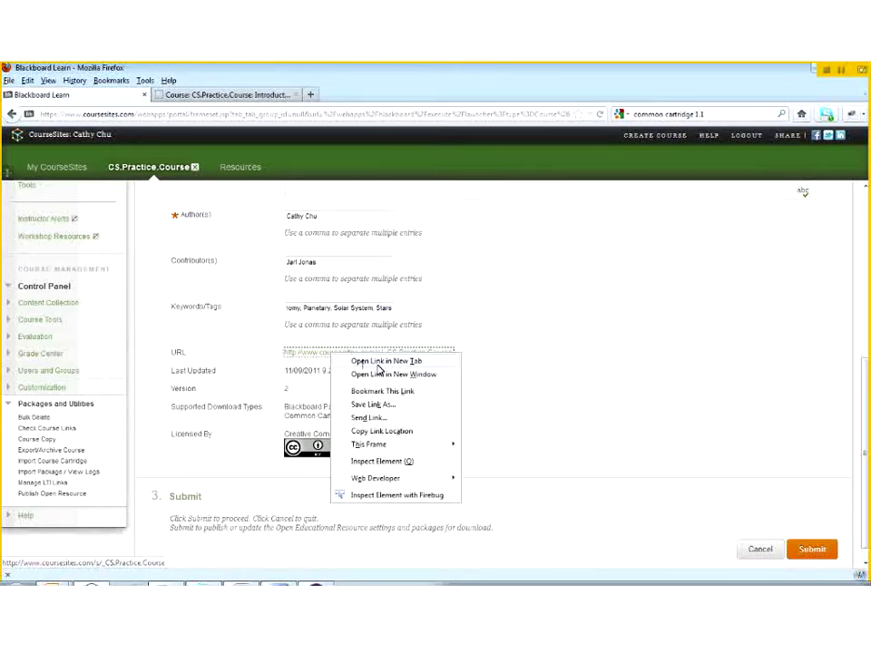
pyautogui.click(376, 361)
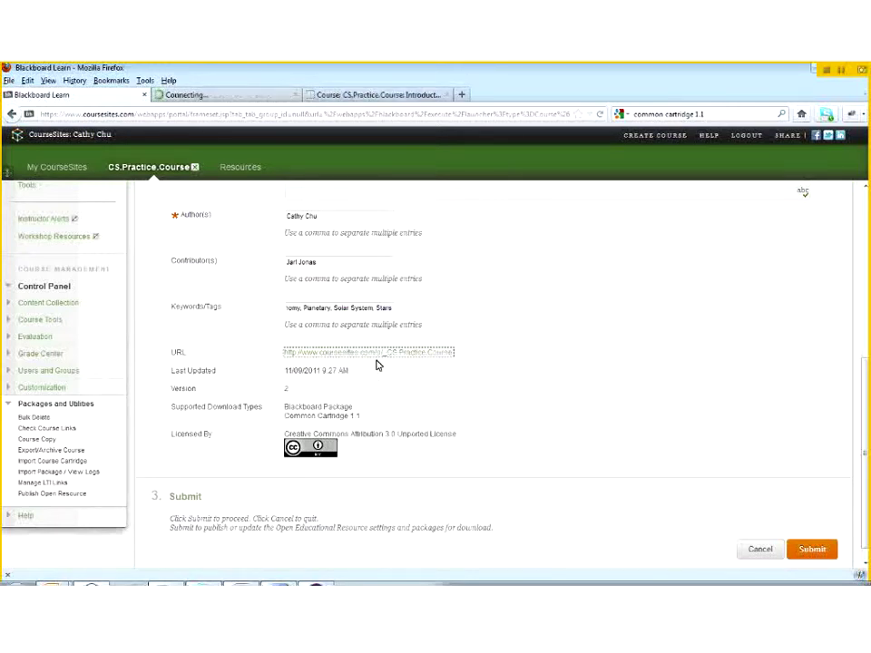
# Review the Open Educational Resource section of the public Introductory Astronomy home page, highlighting its author, contributor, publication date and version details.
pyautogui.click(265, 96)
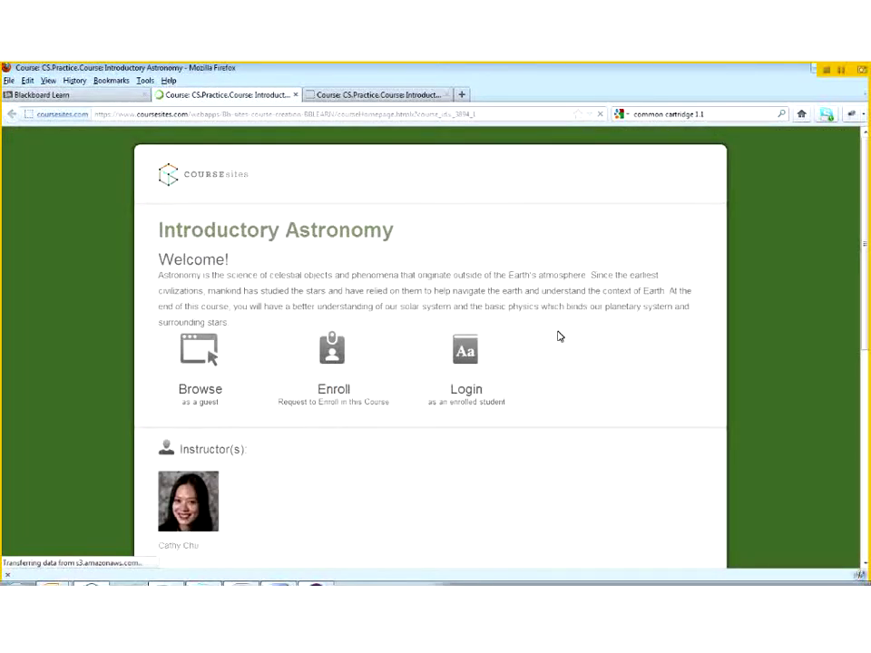
pyautogui.scroll(-1, 559, 336)
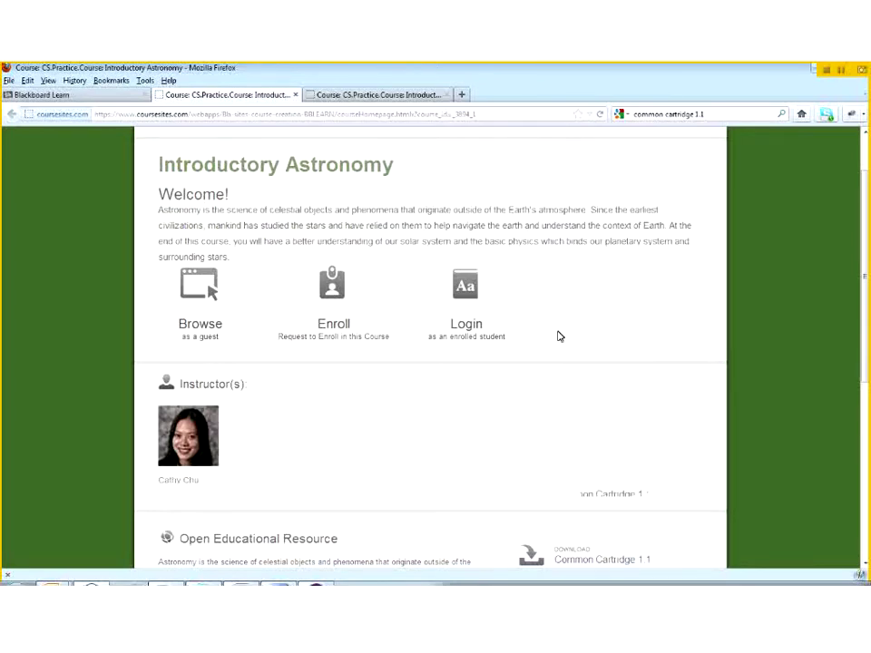
pyautogui.scroll(-5, 559, 336)
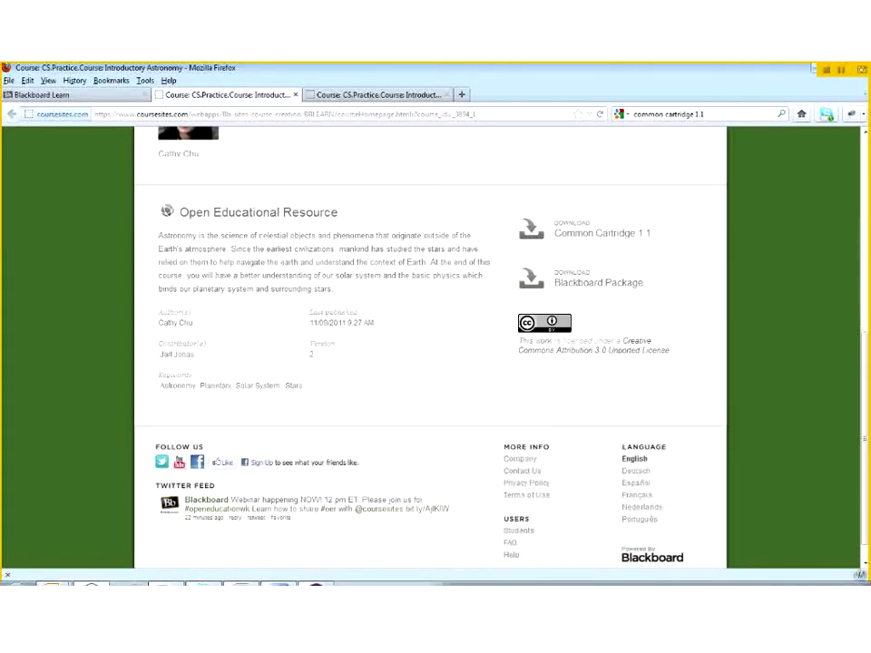
pyautogui.moveTo(373, 323); pyautogui.dragTo(362, 368)
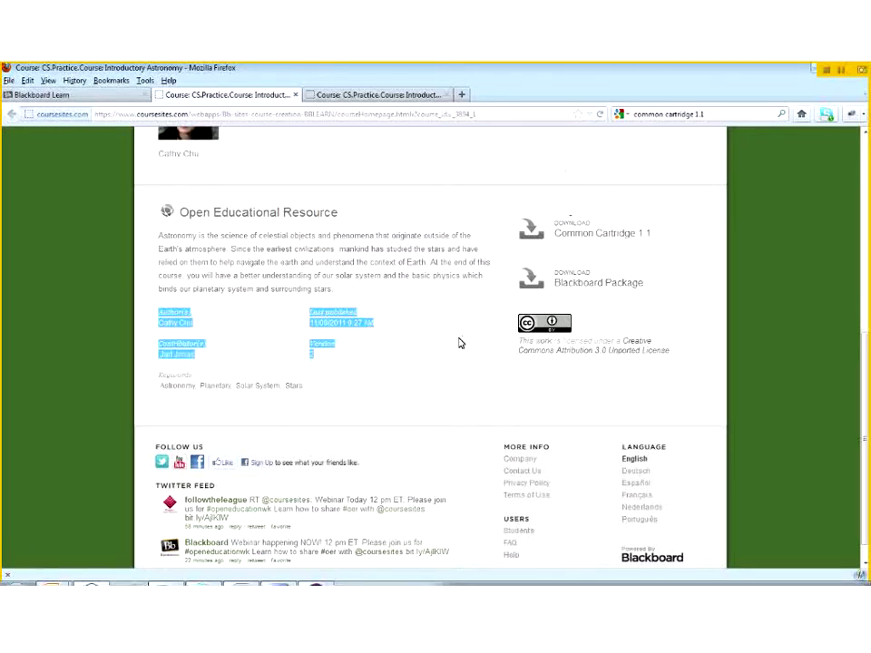
# Compare the public page with the Publish Course as an Open Educational Resource form, reviewing the form from its introduction to the submit section.
pyautogui.click(101, 94)
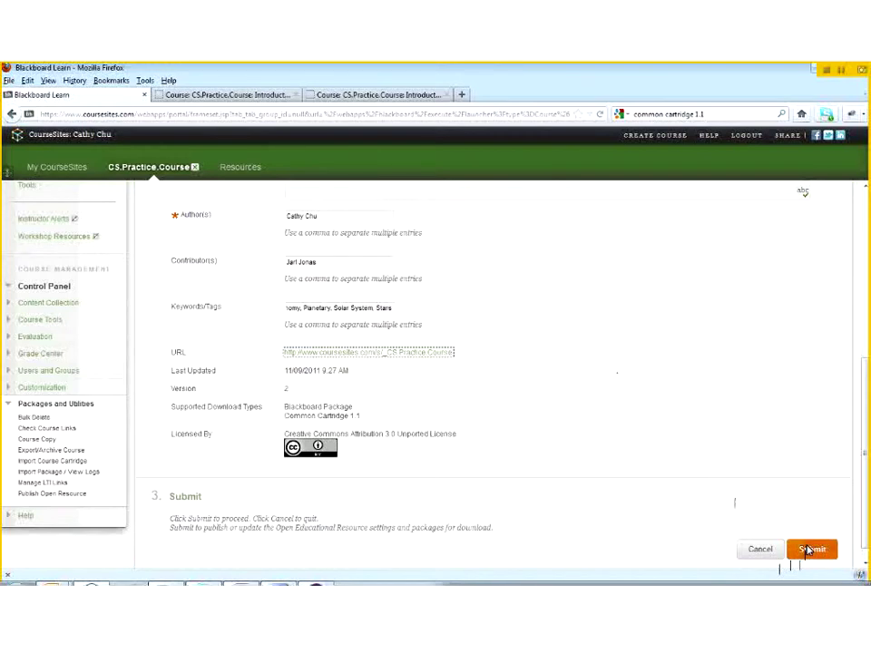
pyautogui.click(240, 94)
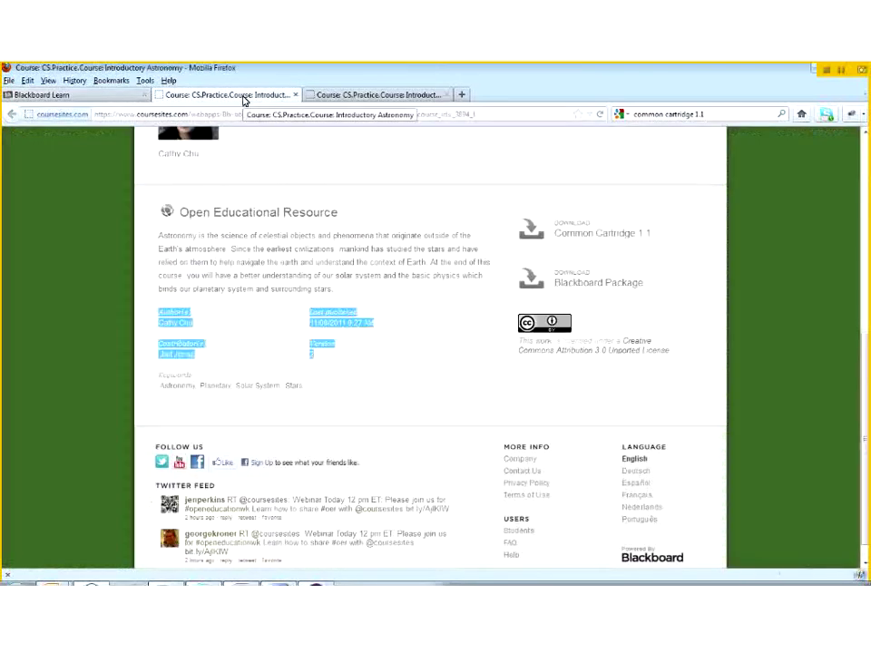
pyautogui.click(91, 96)
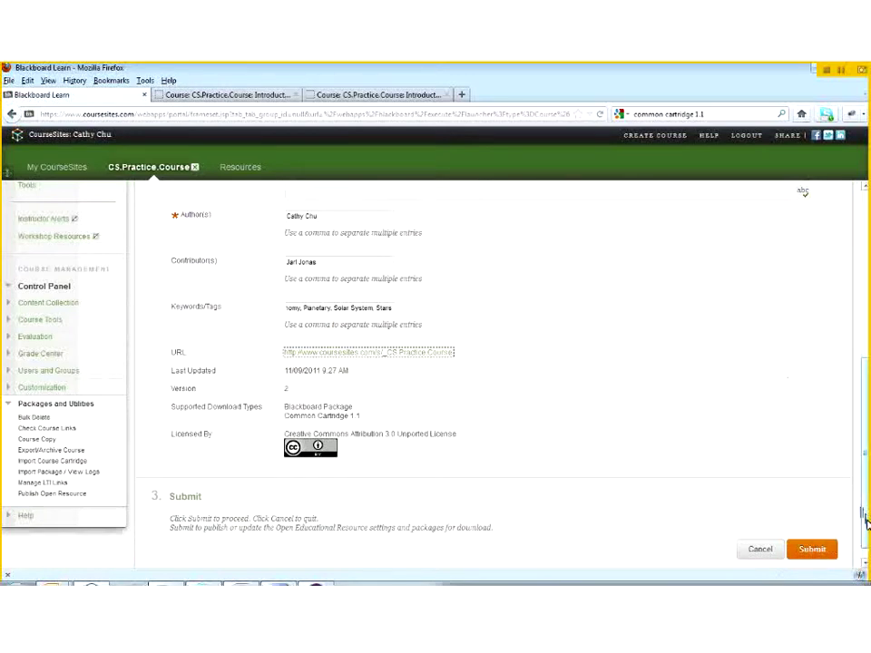
pyautogui.moveTo(865, 522); pyautogui.dragTo(867, 419)
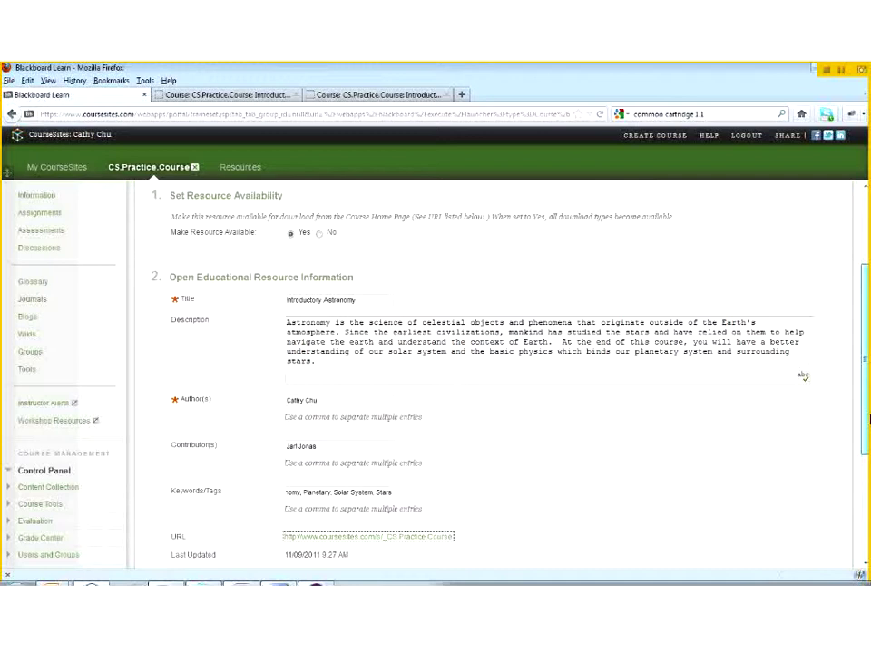
pyautogui.scroll(3, 401, 390)
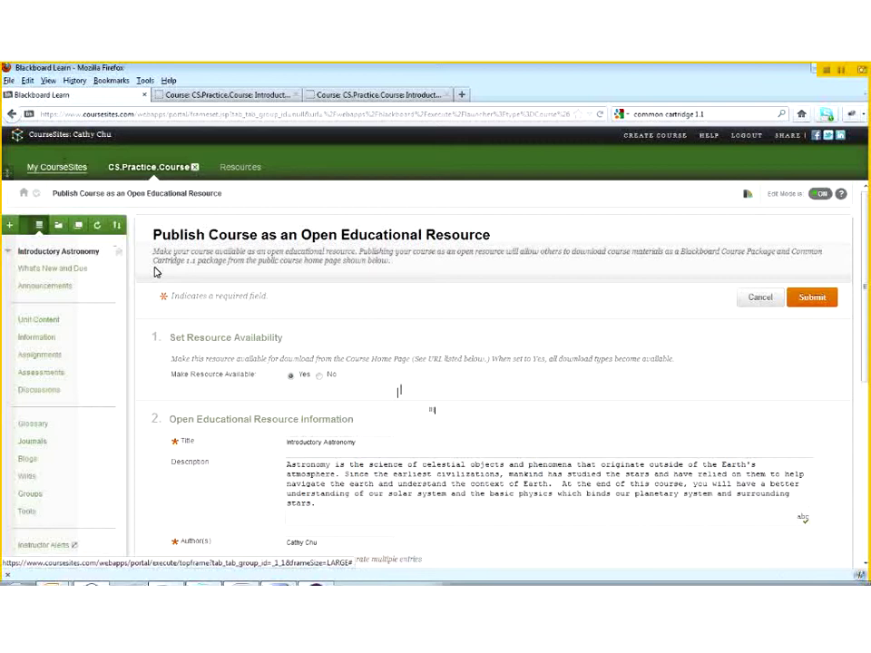
pyautogui.scroll(-5, 151, 342)
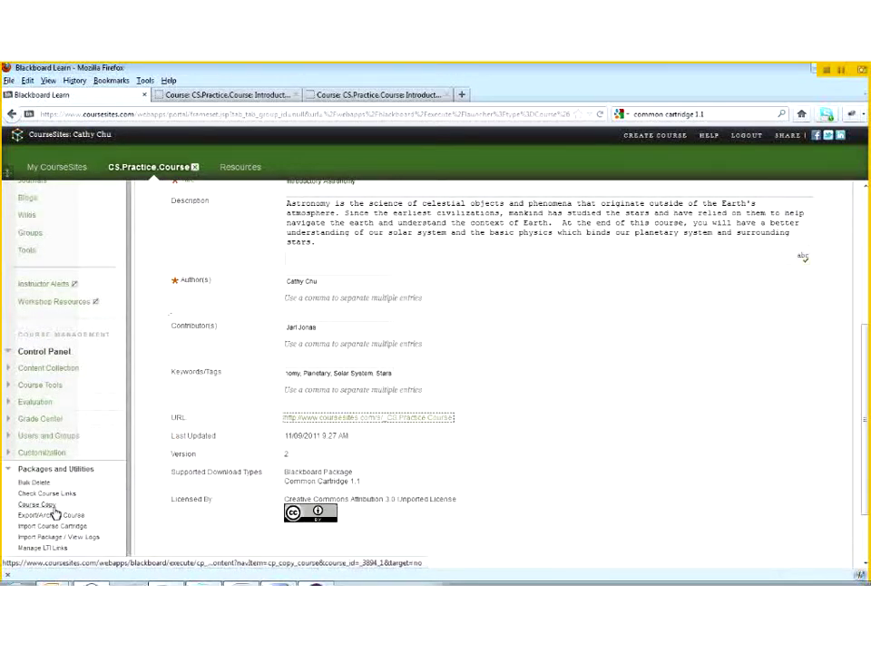
pyautogui.scroll(-2, 59, 508)
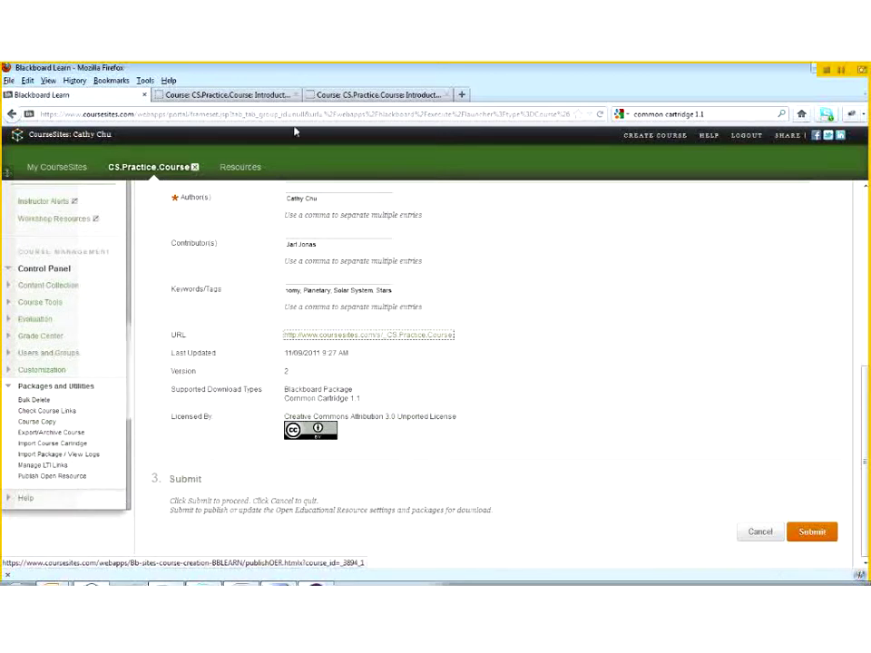
# Review the public course home page from the welcome text to the resource section, highlighting the description, authorship details and keywords.
pyautogui.click(253, 96)
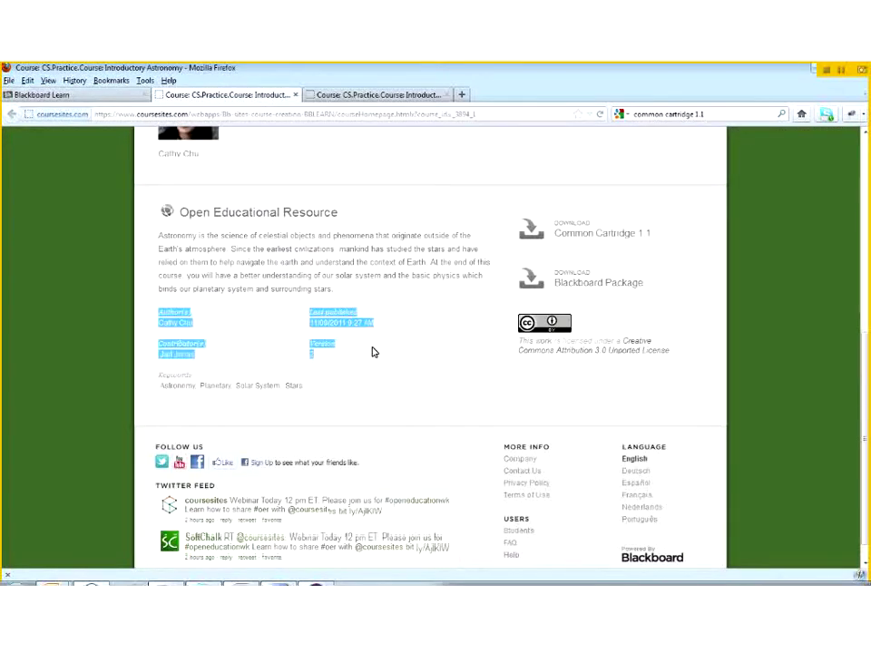
pyautogui.press('Home')
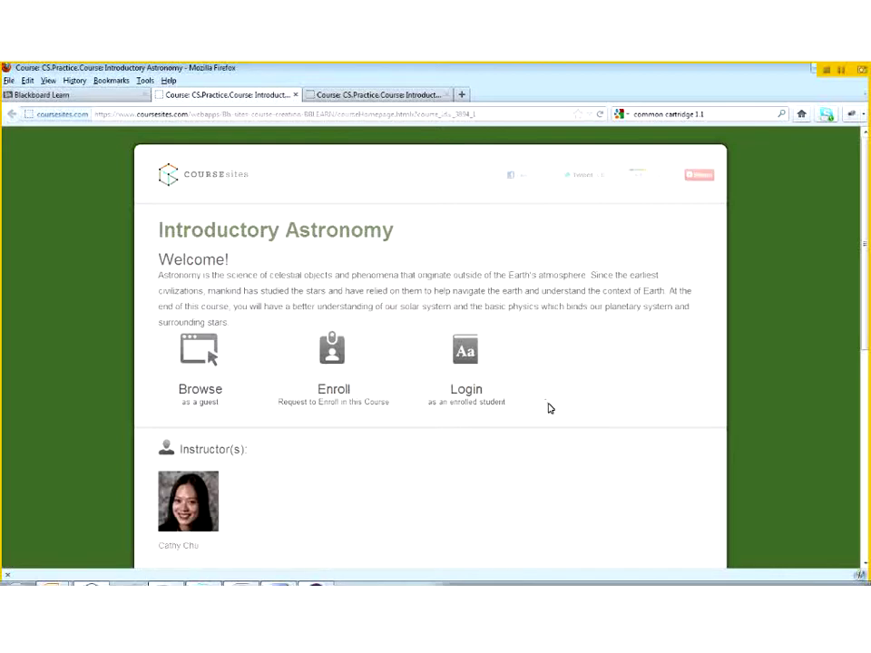
pyautogui.scroll(-3, 413, 340)
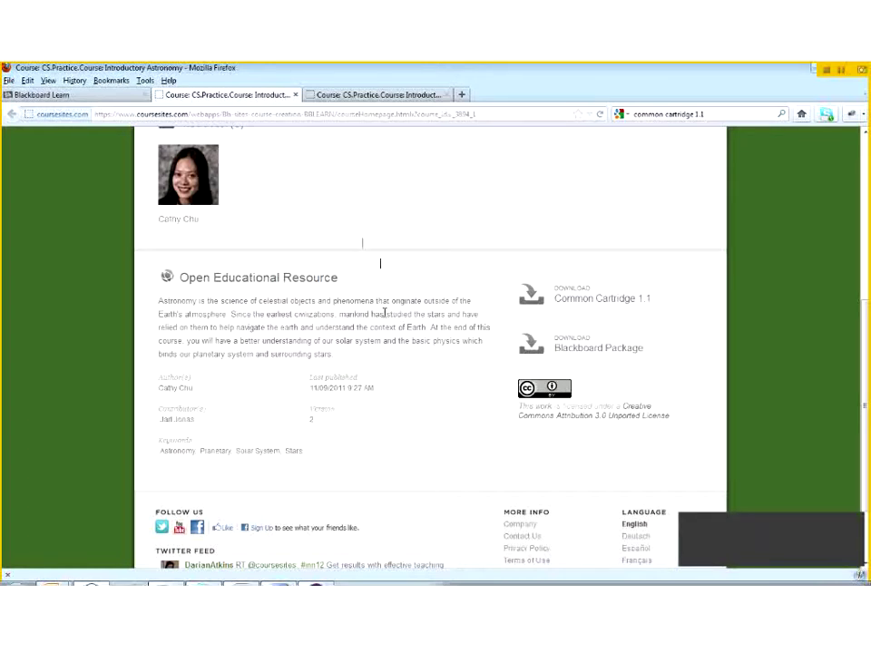
pyautogui.doubleClick(293, 451)
pyautogui.moveTo(274, 450); pyautogui.dragTo(158, 300)
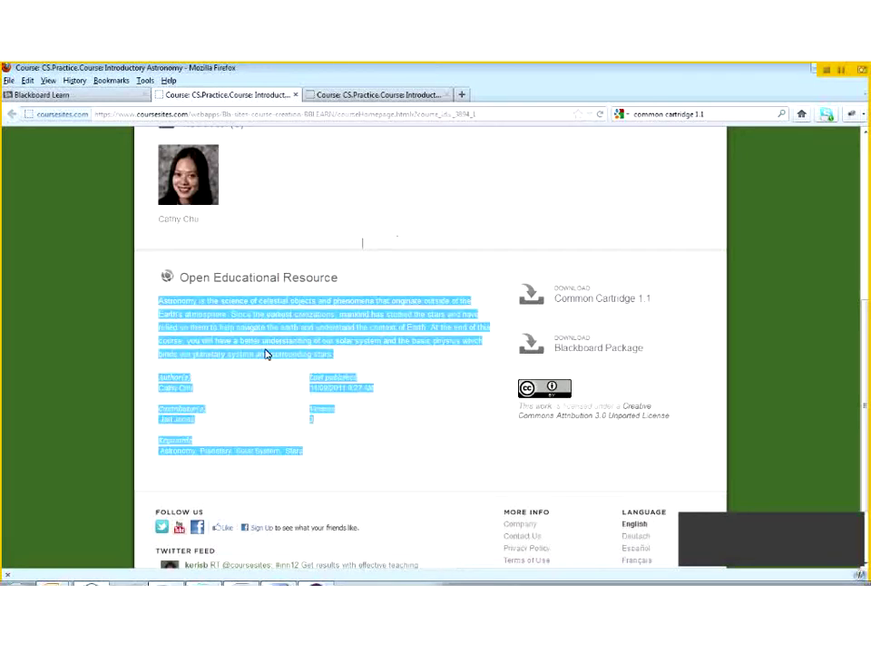
pyautogui.click(266, 354)
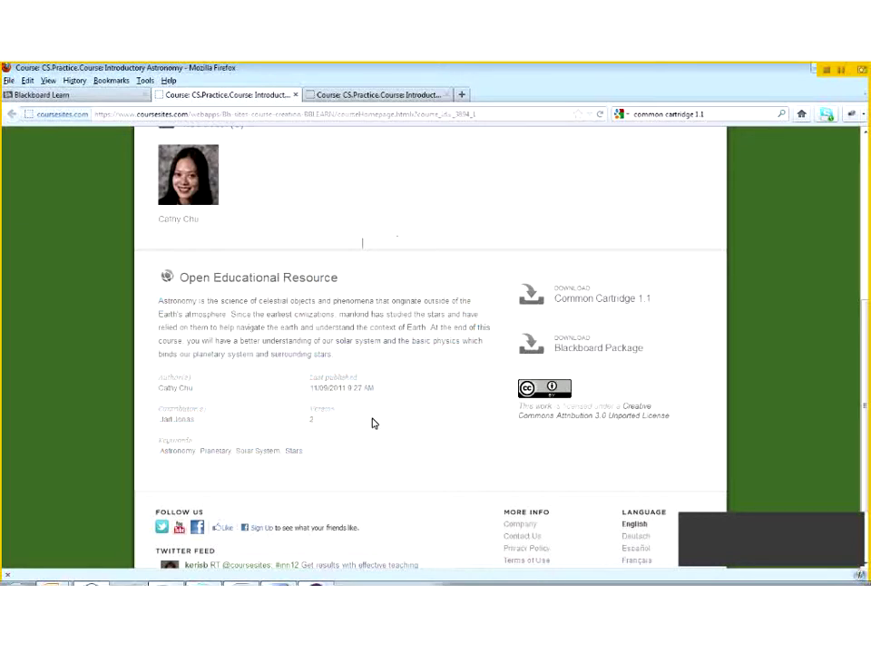
# Close both public course home page tabs and return to the open resource publishing form.
pyautogui.click(427, 95)
pyautogui.click(445, 96)
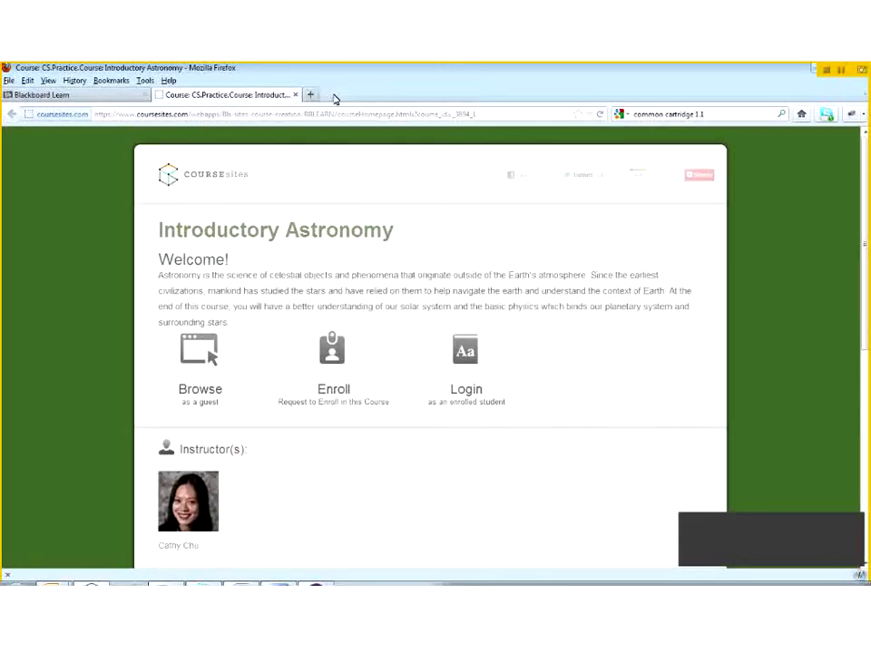
pyautogui.click(296, 96)
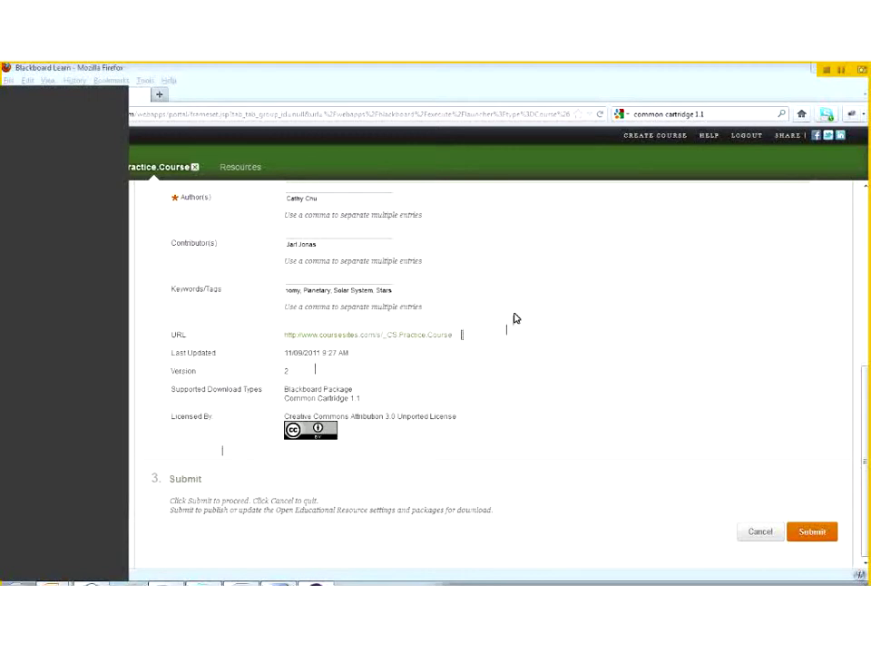
# Highlight the author entry on the publishing form and open the resource's public course home page URL in a new browser tab.
pyautogui.moveTo(335, 199); pyautogui.dragTo(289, 198)
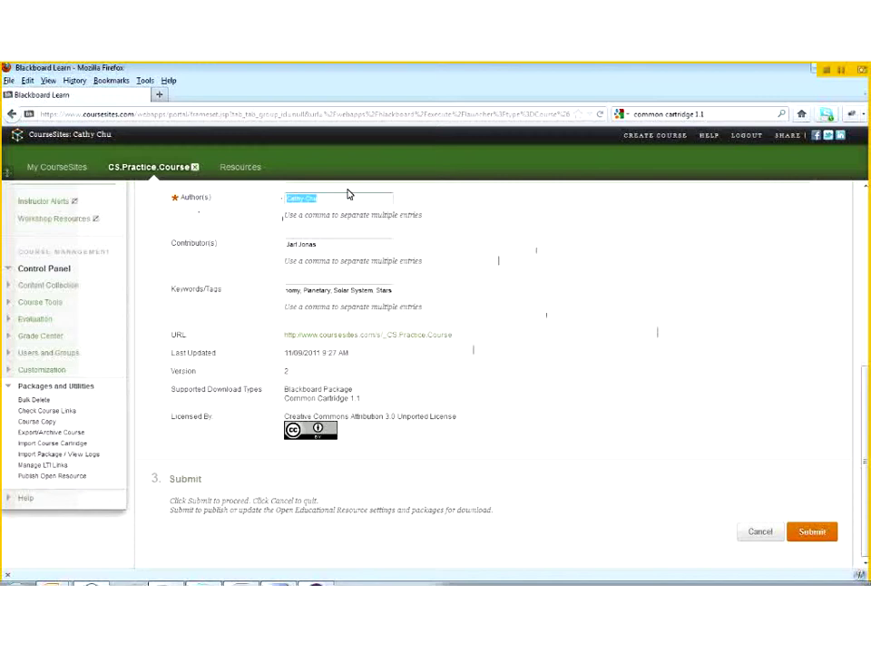
pyautogui.rightClick(369, 340)
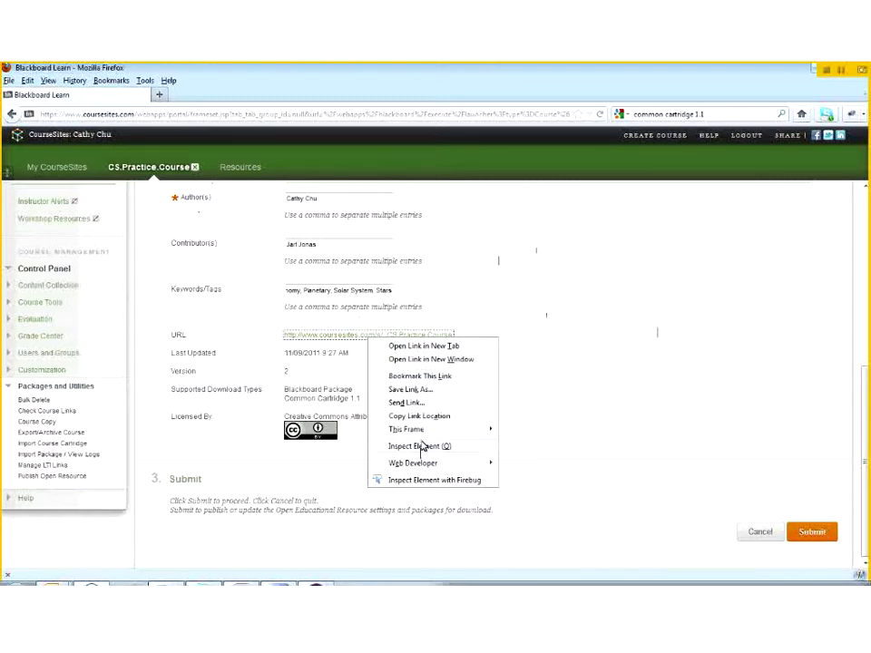
pyautogui.click(432, 349)
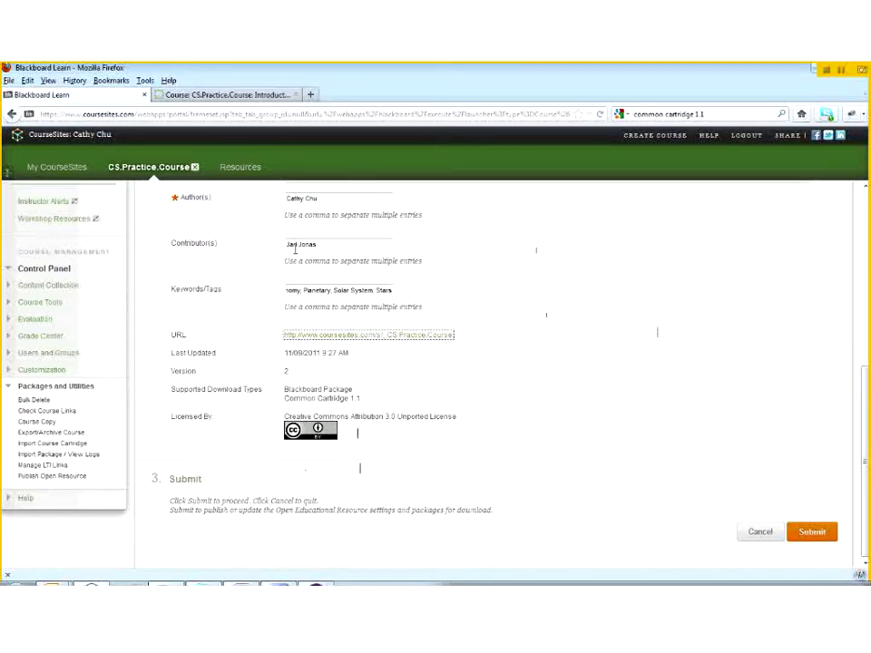
# Compare the author field on the publishing form with the author and contributor details on the public course home page.
pyautogui.moveTo(205, 198); pyautogui.dragTo(168, 195)
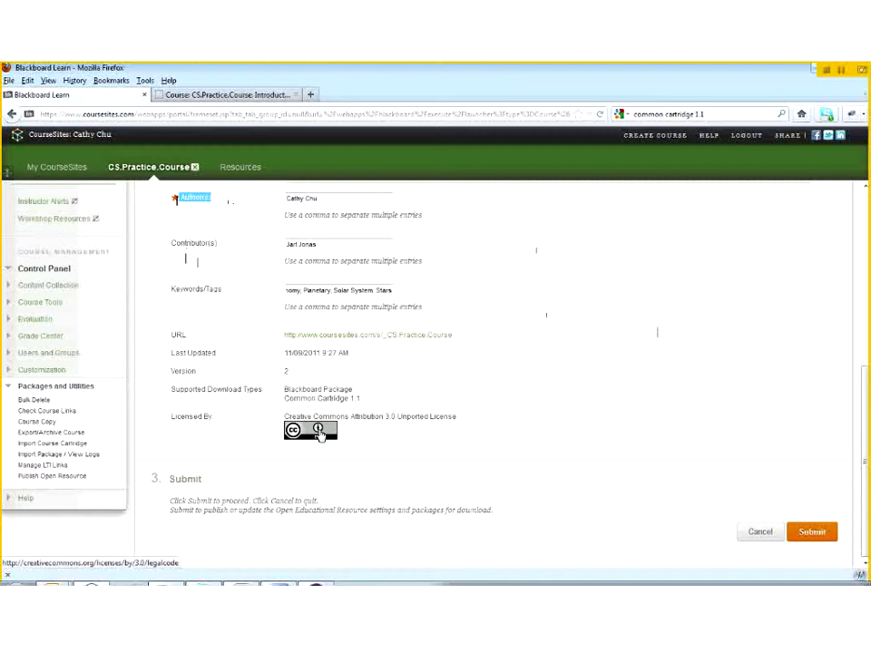
pyautogui.click(216, 94)
pyautogui.scroll(-5, 416, 401)
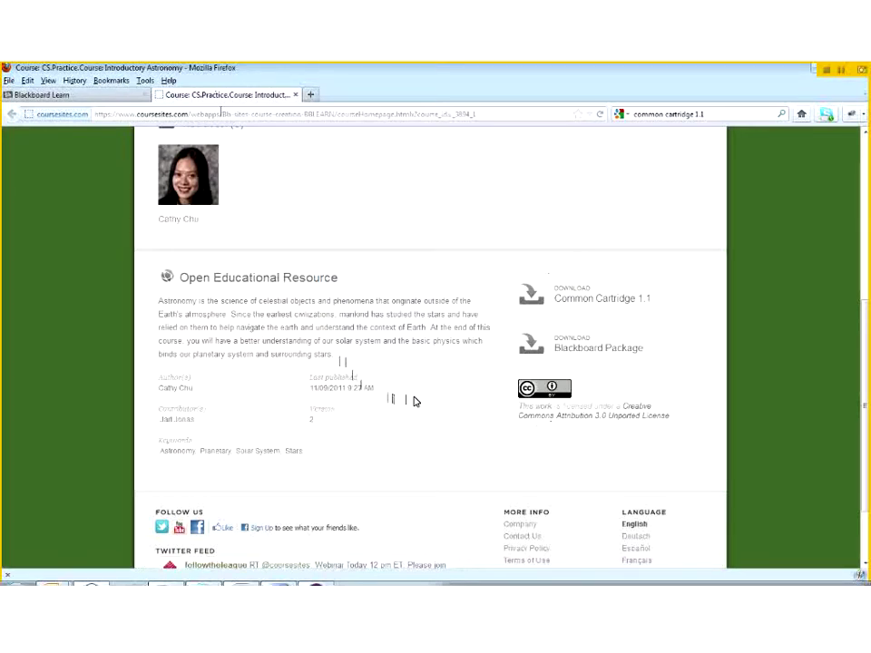
pyautogui.moveTo(158, 375); pyautogui.dragTo(214, 400)
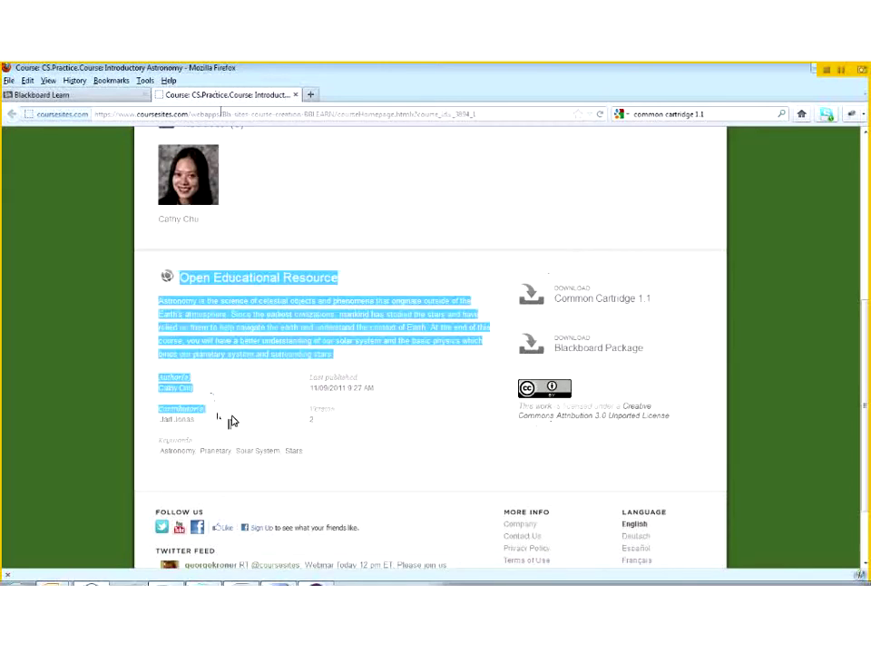
pyautogui.scroll(5, 229, 422)
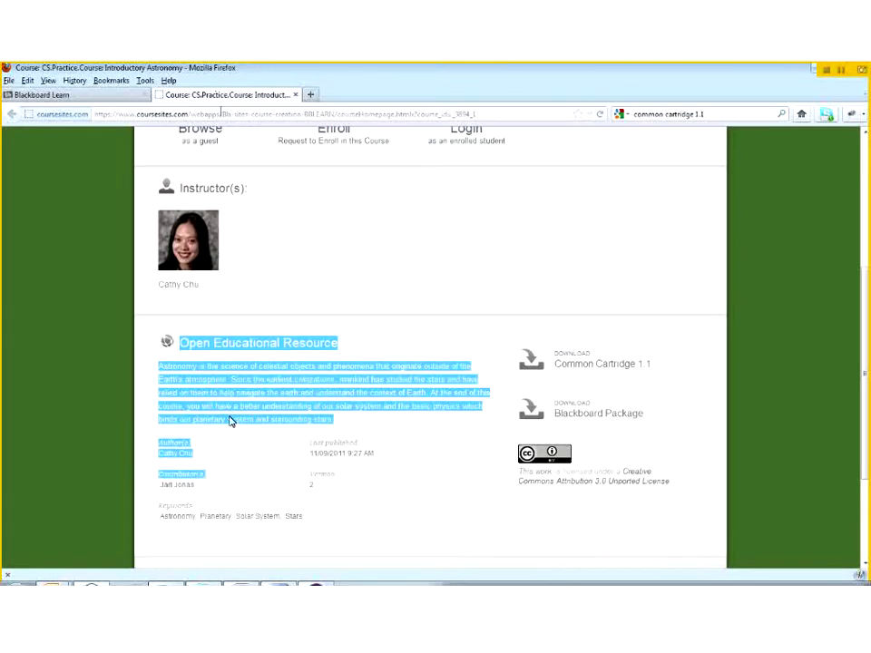
pyautogui.click(316, 582)
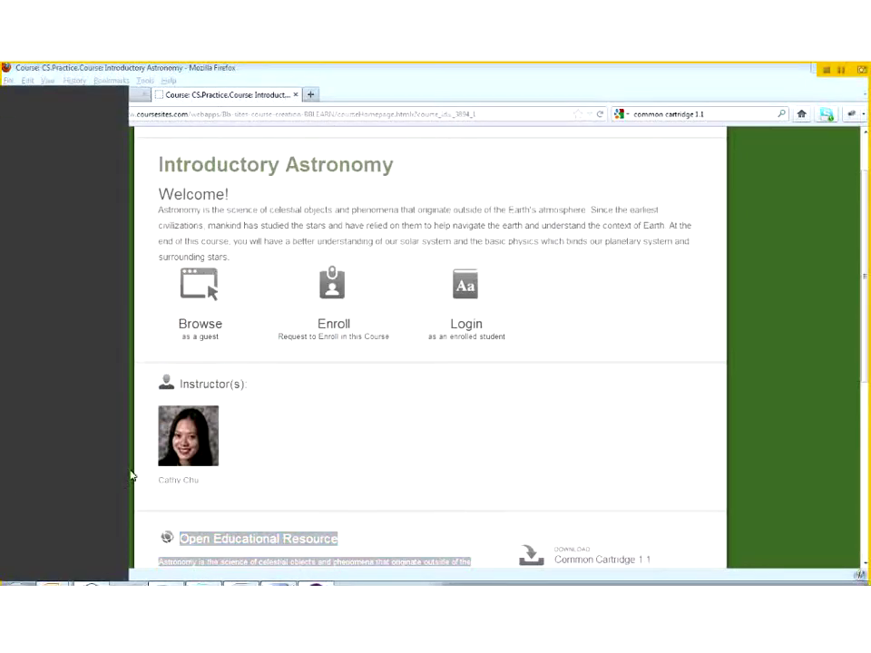